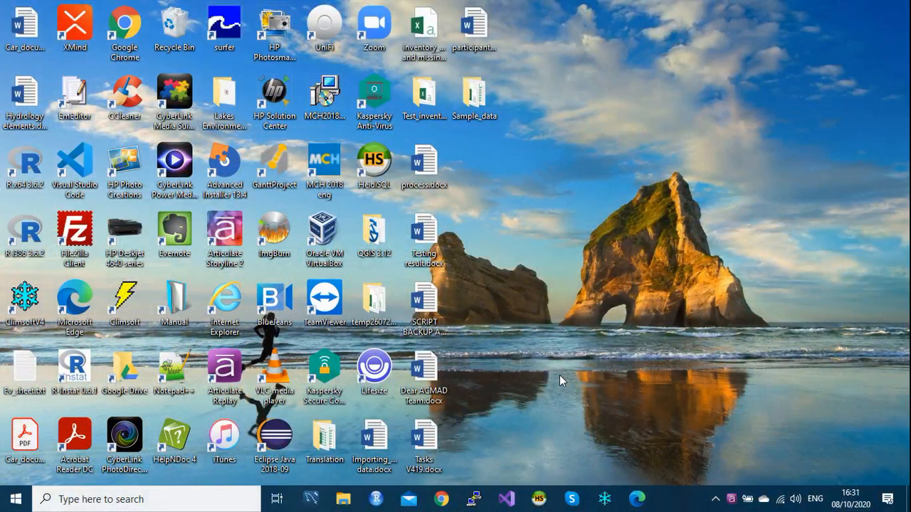
- Launch ClimsoftV4 and log in to the database by entering the account password
{"action": "left_click", "coordinate": [605, 500]}
{"action": "type", "text": "*****"}
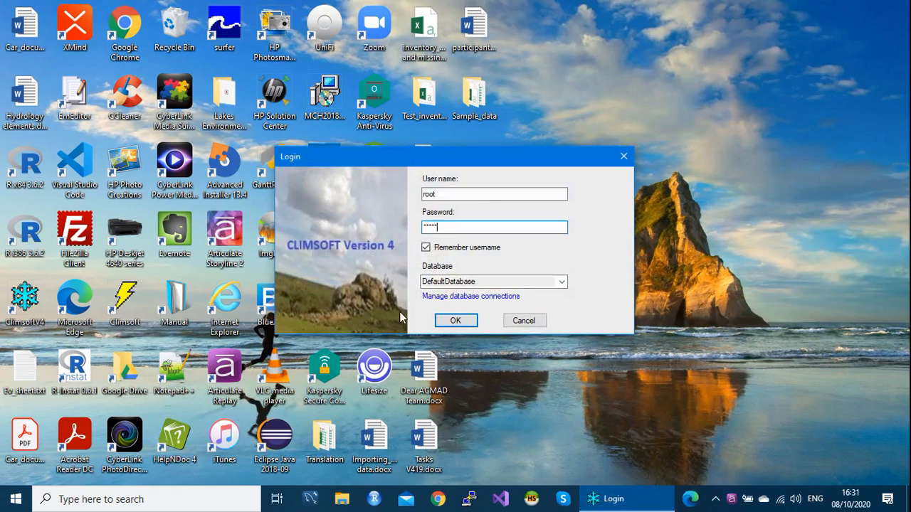
{"action": "left_click", "coordinate": [455, 321]}
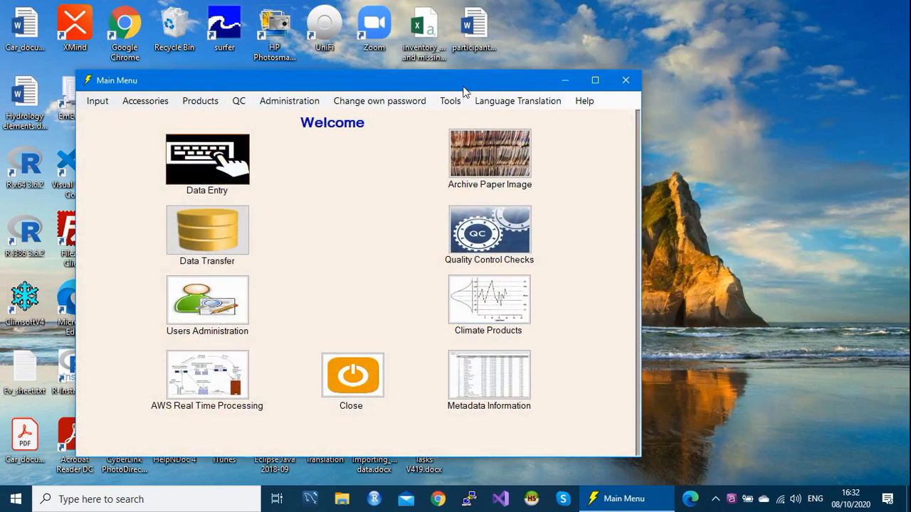
{"action": "left_click_drag", "start_coordinate": [463, 88], "coordinate": [465, 72]}
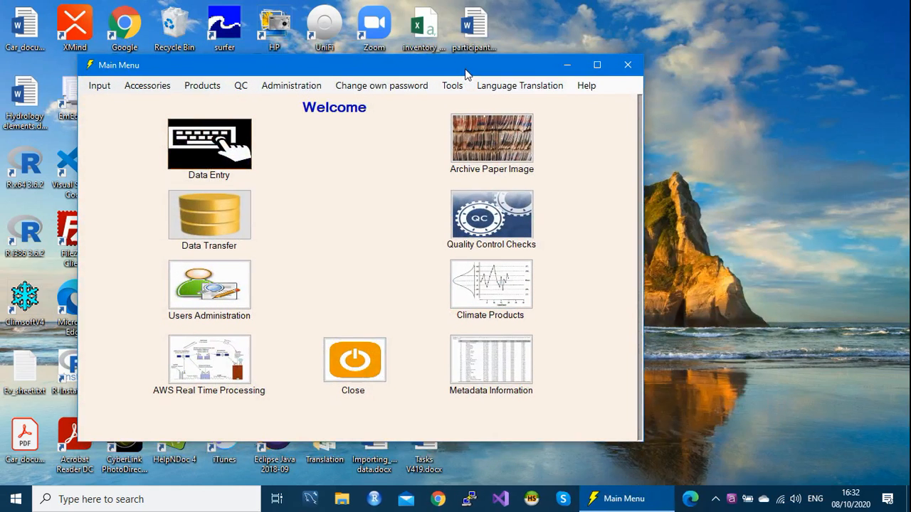
- From Climate Products, choose the Inventory category and open the Inventory product for details of data records
{"action": "left_click", "coordinate": [508, 300]}
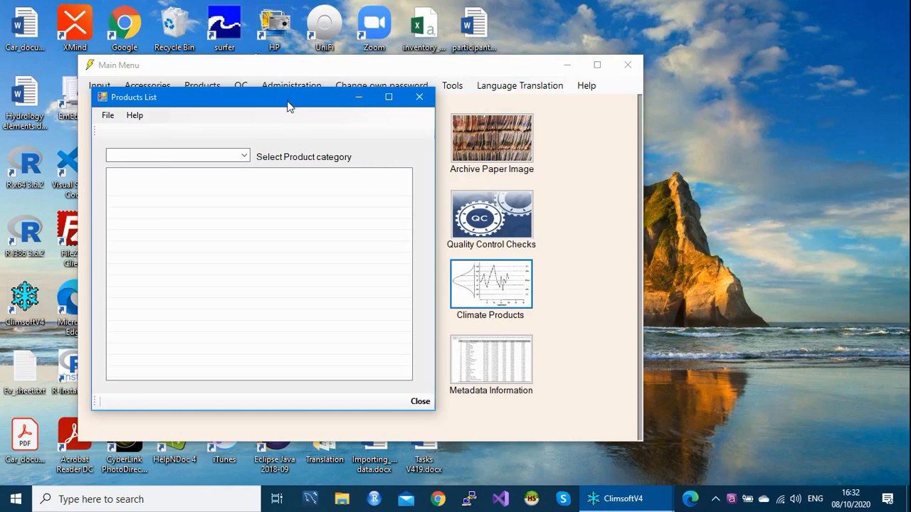
{"action": "left_click_drag", "start_coordinate": [288, 101], "coordinate": [362, 94]}
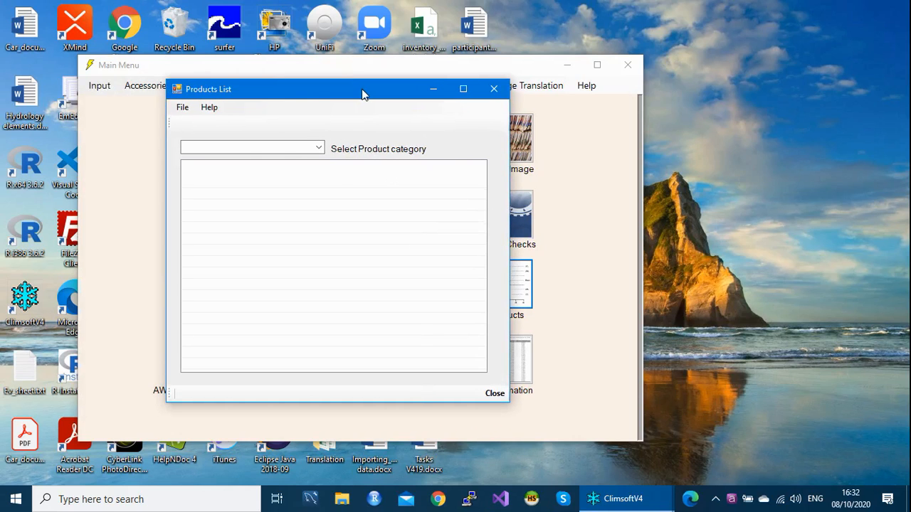
{"action": "left_click", "coordinate": [319, 148]}
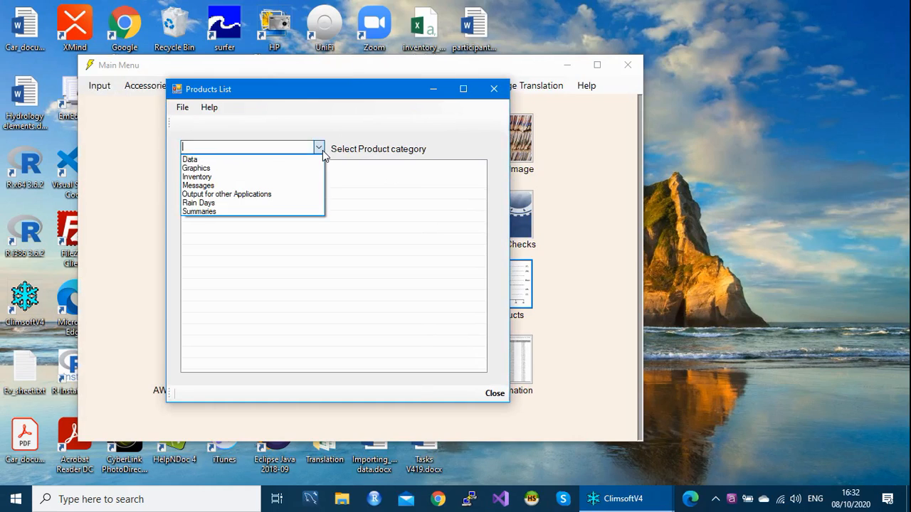
{"action": "left_click", "coordinate": [268, 177]}
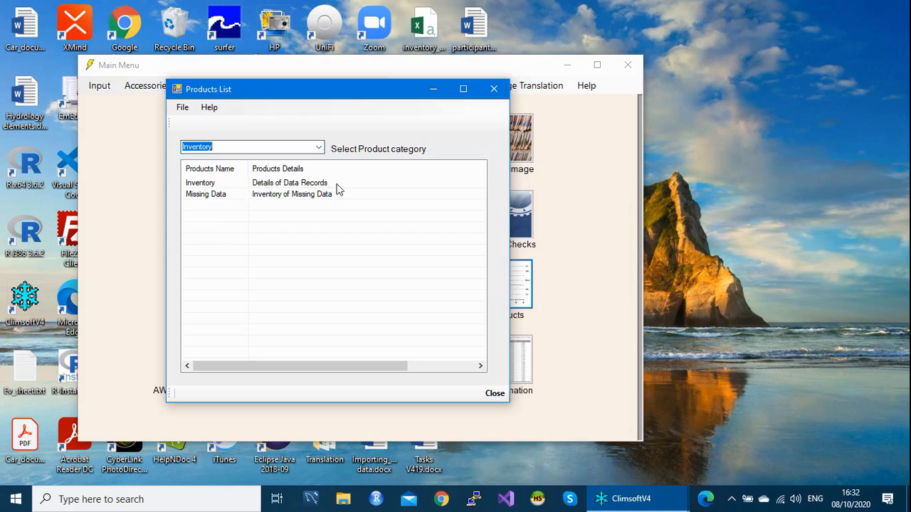
{"action": "double_click", "coordinate": [237, 185]}
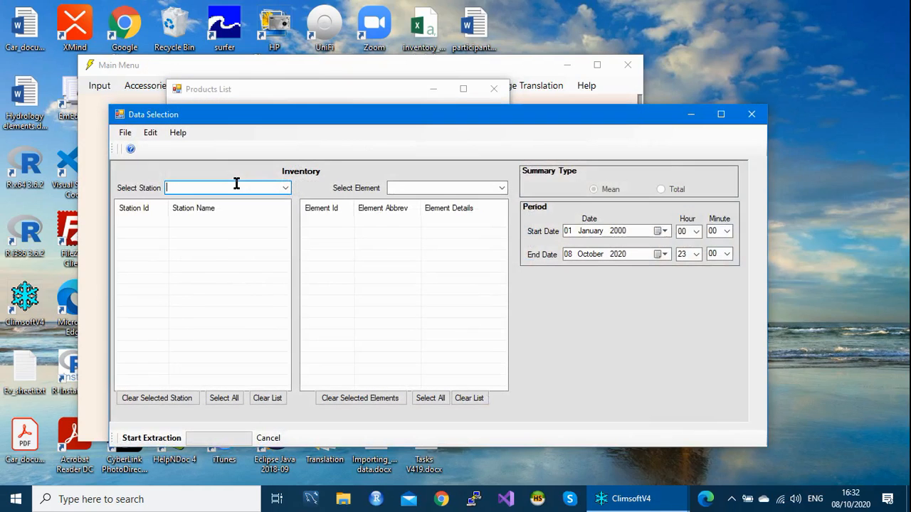
- Find the KIGALI AERO station and add it to the inventory's station selection
{"action": "left_click_drag", "start_coordinate": [435, 119], "coordinate": [437, 97]}
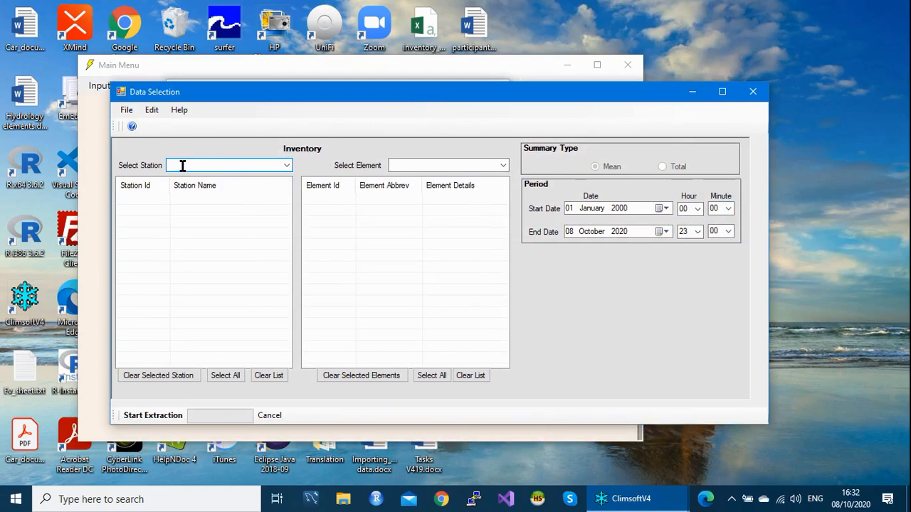
{"action": "type", "text": "kg"}
{"action": "key", "text": "BackSpace"}
{"action": "type", "text": "i"}
{"action": "left_click", "coordinate": [287, 165]}
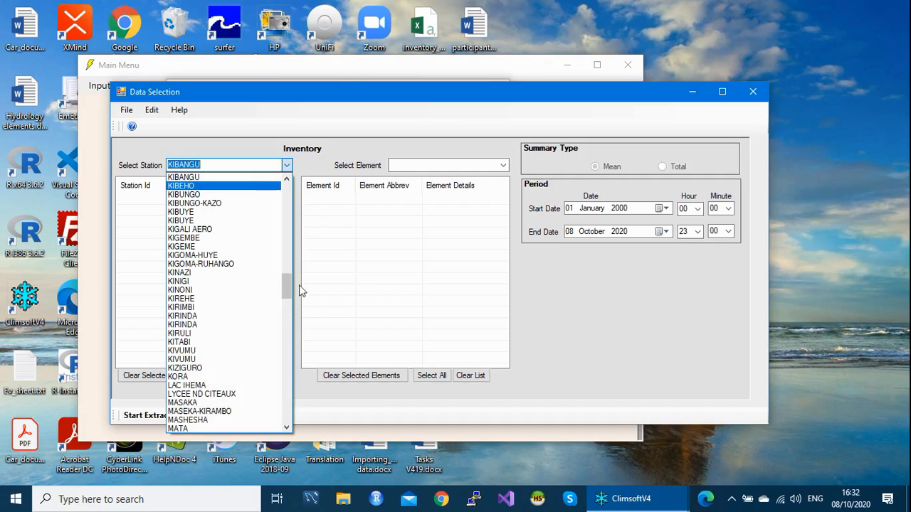
{"action": "left_click_drag", "start_coordinate": [288, 281], "coordinate": [288, 192]}
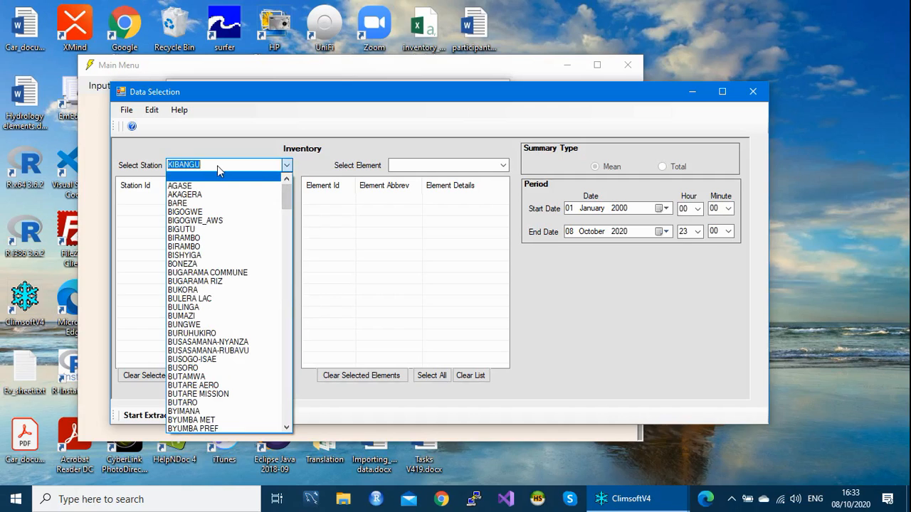
{"action": "type", "text": "kig"}
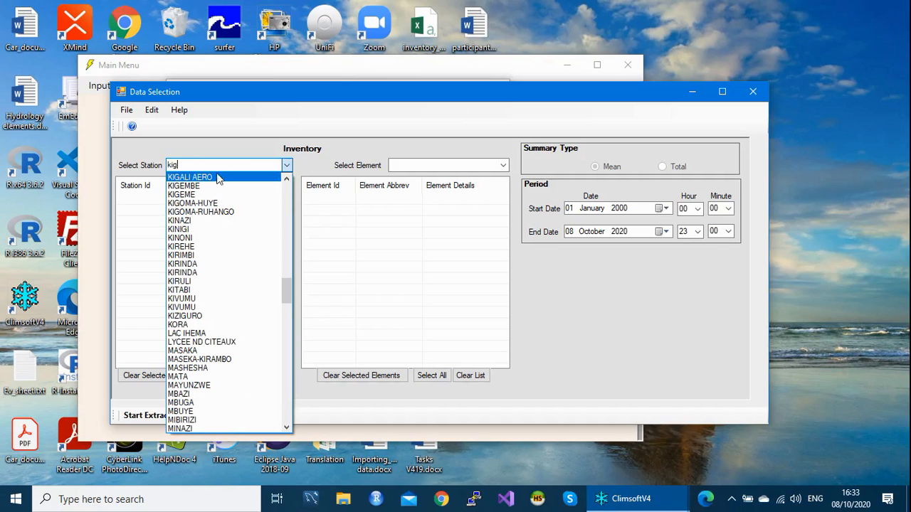
{"action": "left_click", "coordinate": [220, 178]}
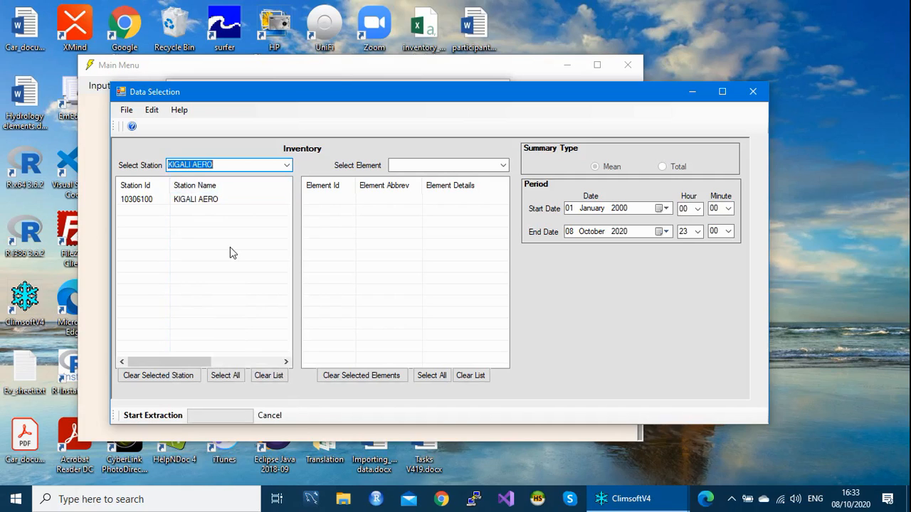
- Add element 5, the daily total precipitation, to the inventory's element selection
{"action": "left_click", "coordinate": [411, 165]}
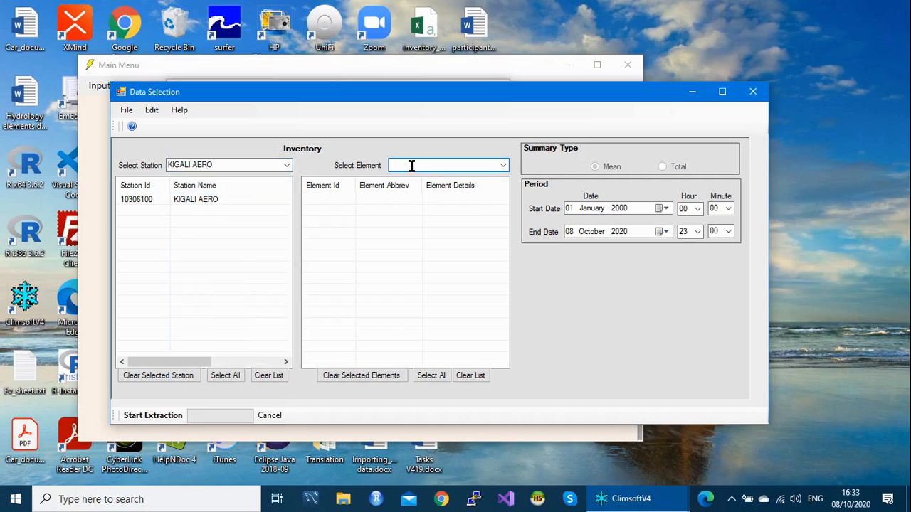
{"action": "type", "text": "5"}
{"action": "key", "text": "Return"}
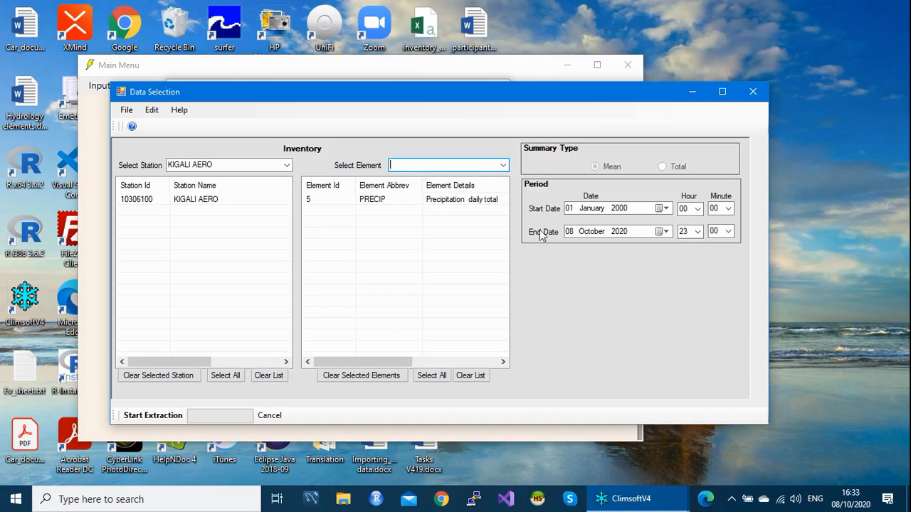
- Set the period from 01 January 1970 to the end of December 2015 and start the extraction
{"action": "left_click", "coordinate": [619, 209]}
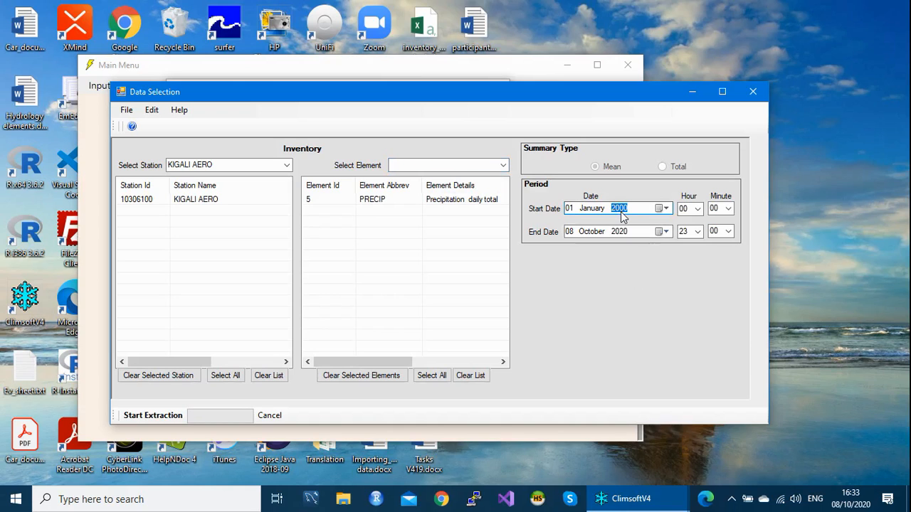
{"action": "type", "text": "1970"}
{"action": "left_click", "coordinate": [572, 234]}
{"action": "type", "text": "31"}
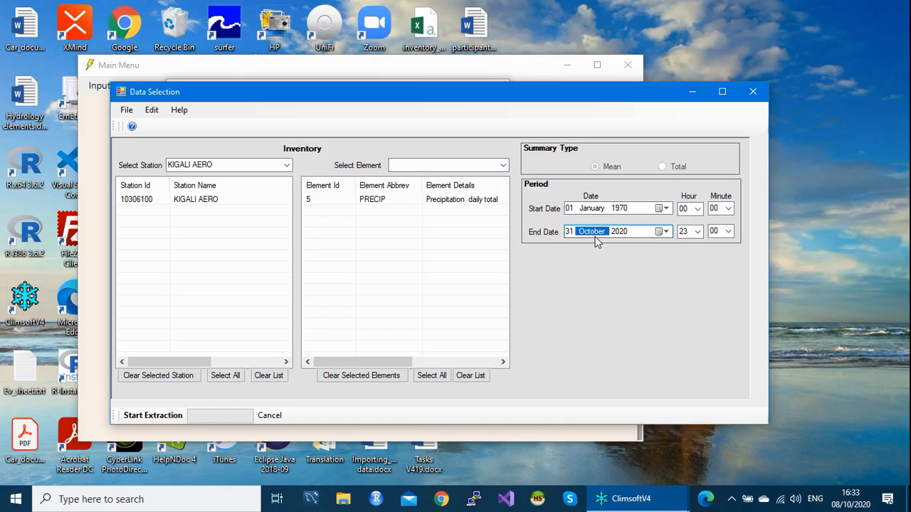
{"action": "key", "text": "Up"}
{"action": "key", "text": "Up"}
{"action": "left_click", "coordinate": [622, 231]}
{"action": "type", "text": "2015"}
{"action": "left_click", "coordinate": [168, 415]}
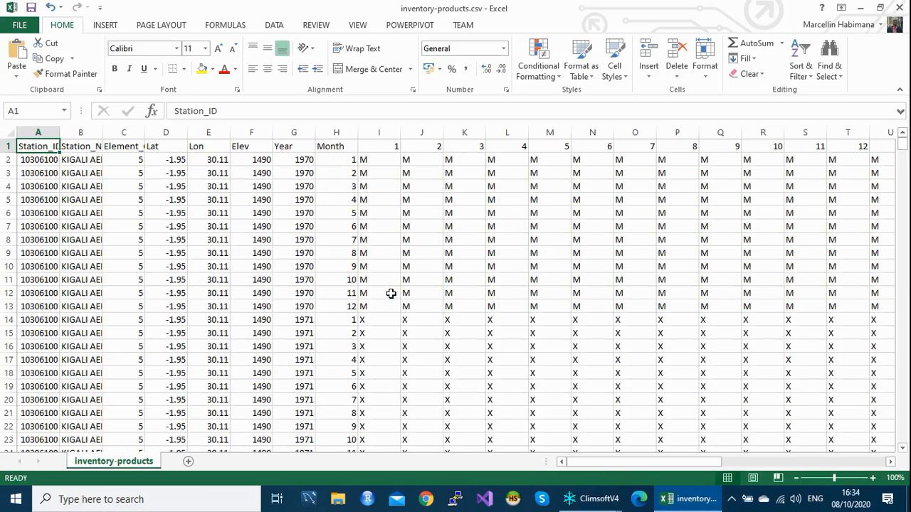
- Examine the station ID, station name, element code, latitude, longitude and elevation columns of inventory-products.csv in Excel
{"action": "left_click_drag", "start_coordinate": [622, 461], "coordinate": [578, 461]}
{"action": "left_click", "coordinate": [40, 128]}
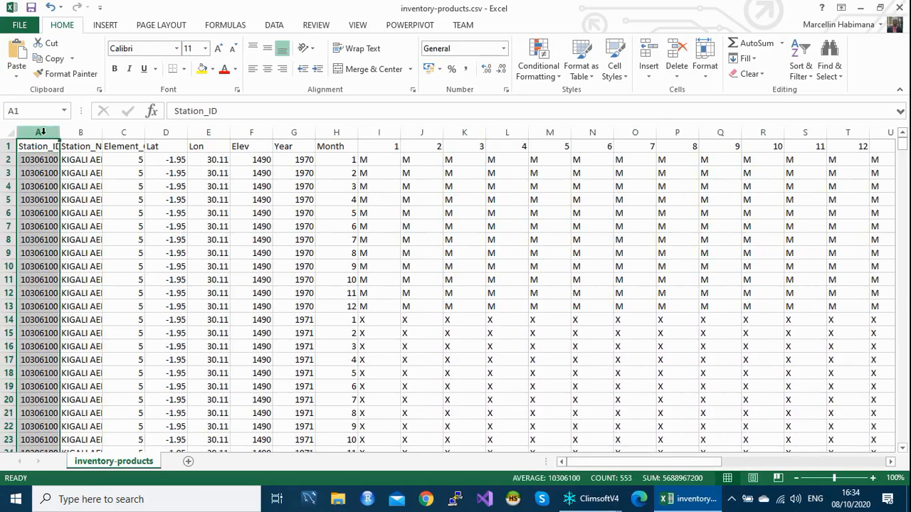
{"action": "left_click", "coordinate": [82, 130]}
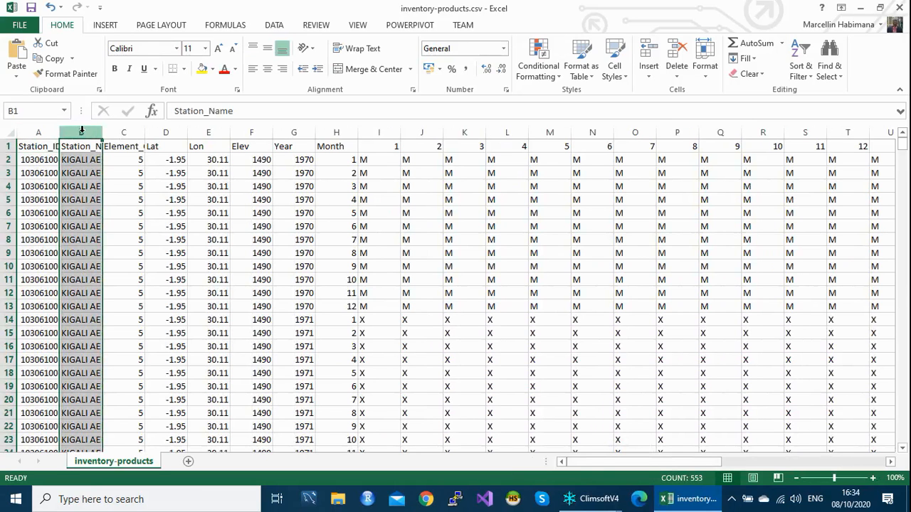
{"action": "left_click", "coordinate": [124, 130]}
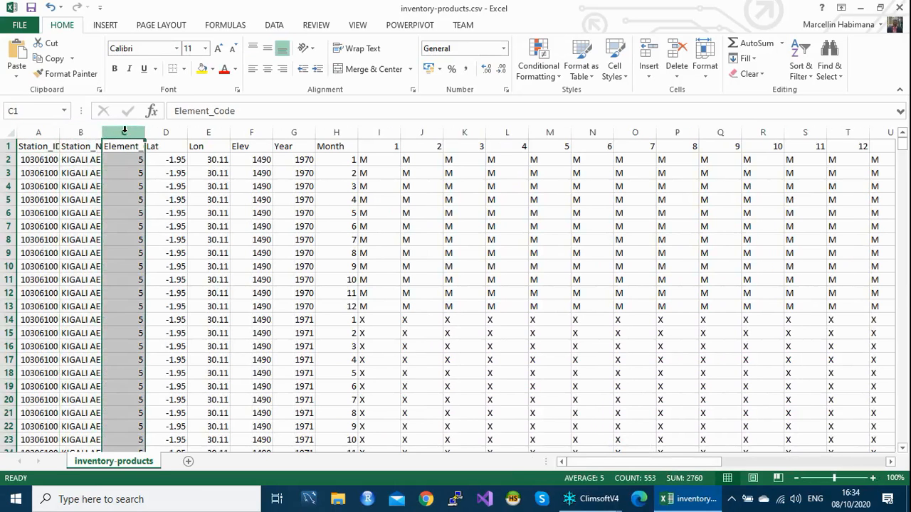
{"action": "left_click", "coordinate": [171, 130]}
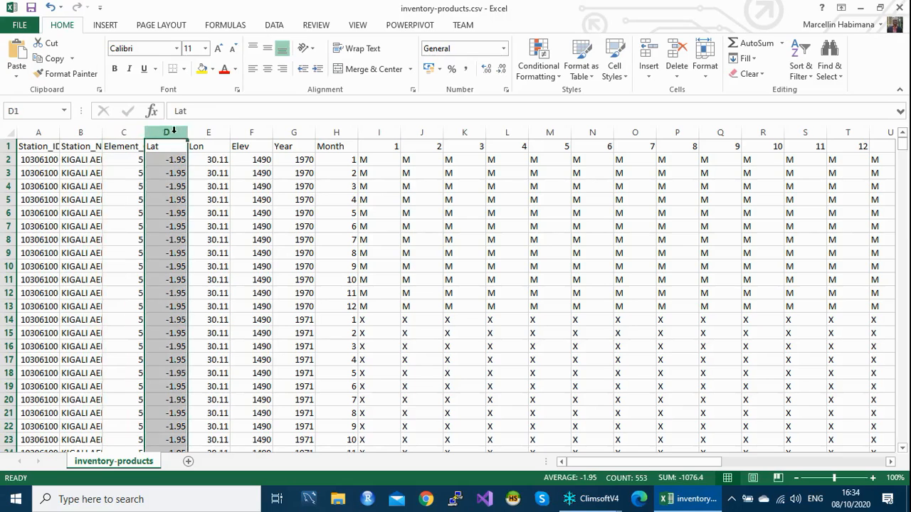
{"action": "left_click", "coordinate": [212, 130]}
{"action": "left_click", "coordinate": [248, 131]}
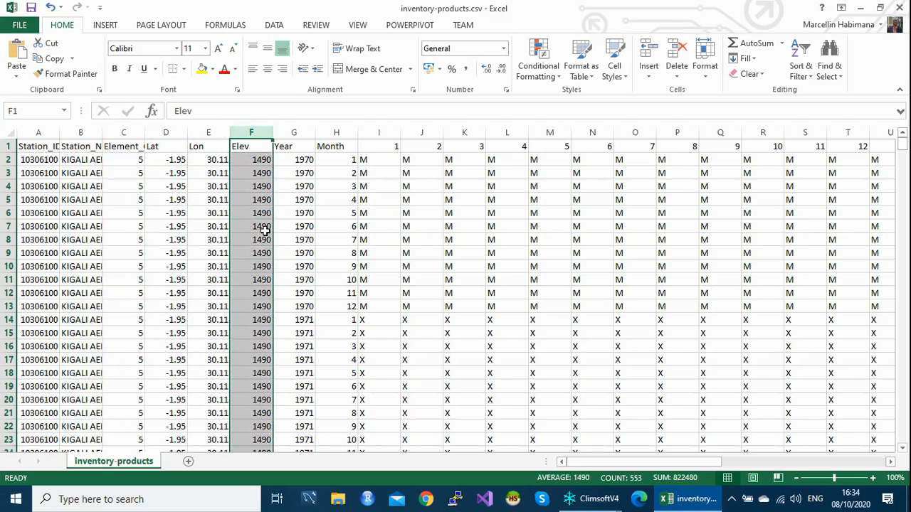
- Check the year and month of the first and last inventory records to verify the period covered
{"action": "left_click", "coordinate": [304, 160]}
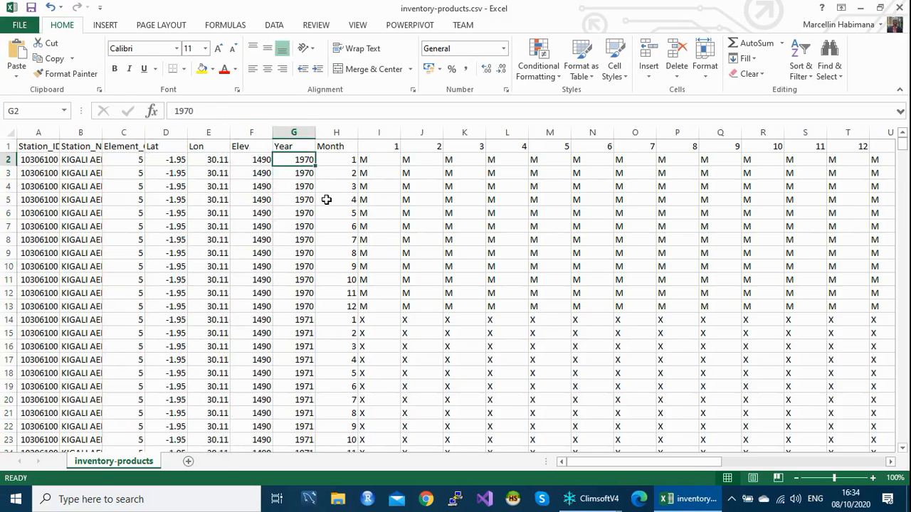
{"action": "left_click", "coordinate": [350, 163]}
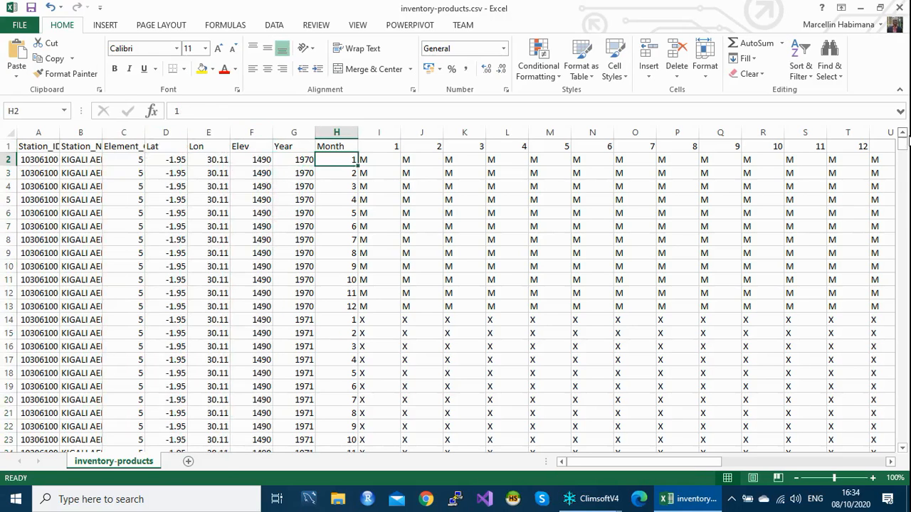
{"action": "left_click_drag", "start_coordinate": [905, 145], "coordinate": [902, 442]}
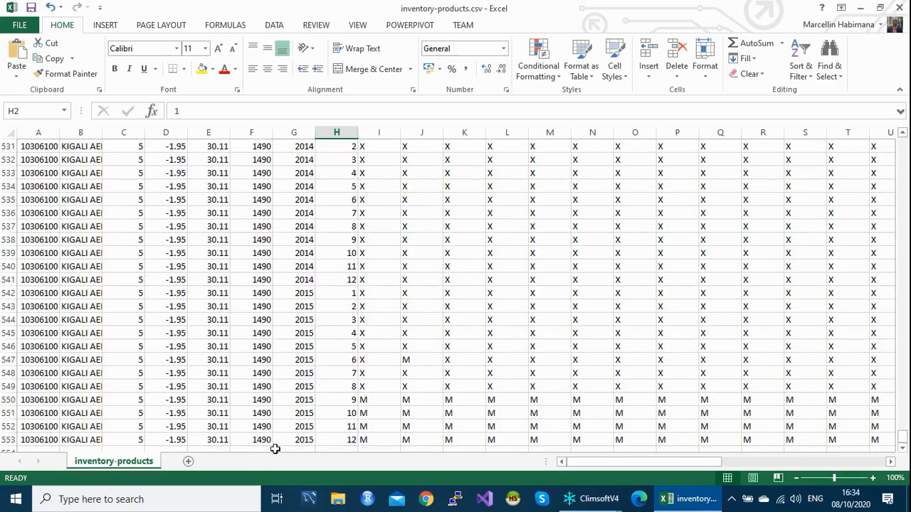
{"action": "left_click", "coordinate": [302, 440]}
{"action": "left_click", "coordinate": [346, 439]}
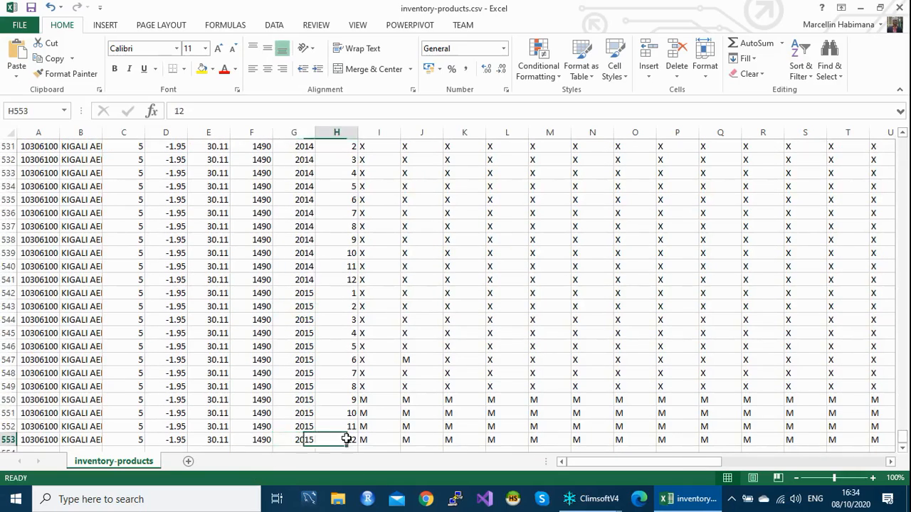
{"action": "left_click_drag", "start_coordinate": [902, 436], "coordinate": [908, 145]}
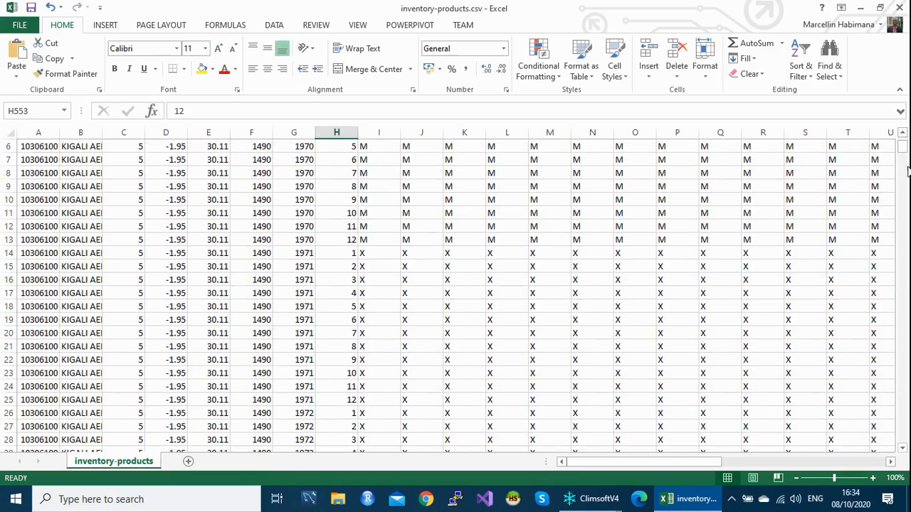
{"action": "left_click", "coordinate": [903, 134]}
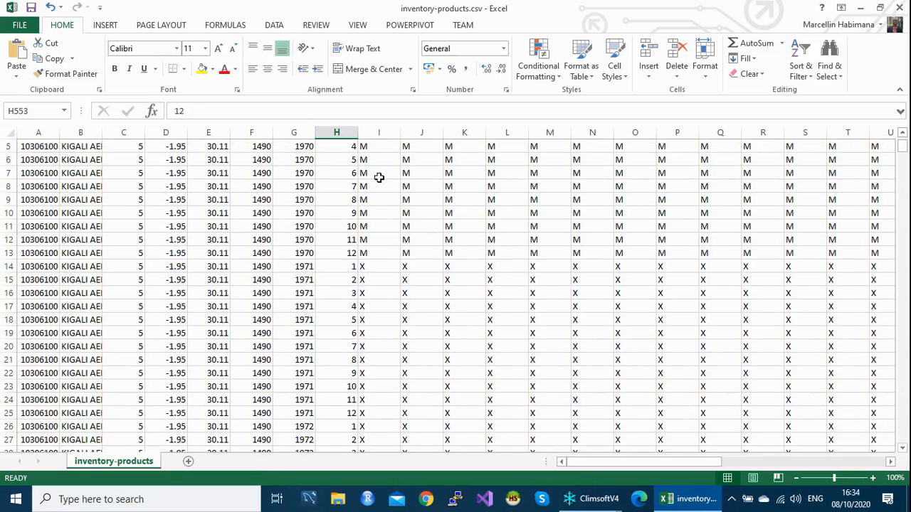
- Compare the M and X flags in the day columns for the 1970 and 1971 records
{"action": "left_click", "coordinate": [368, 151]}
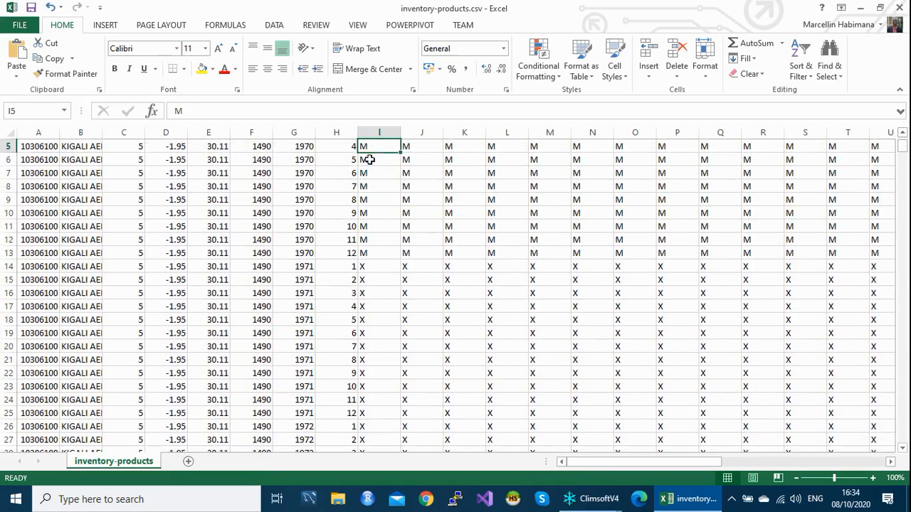
{"action": "left_click", "coordinate": [368, 266]}
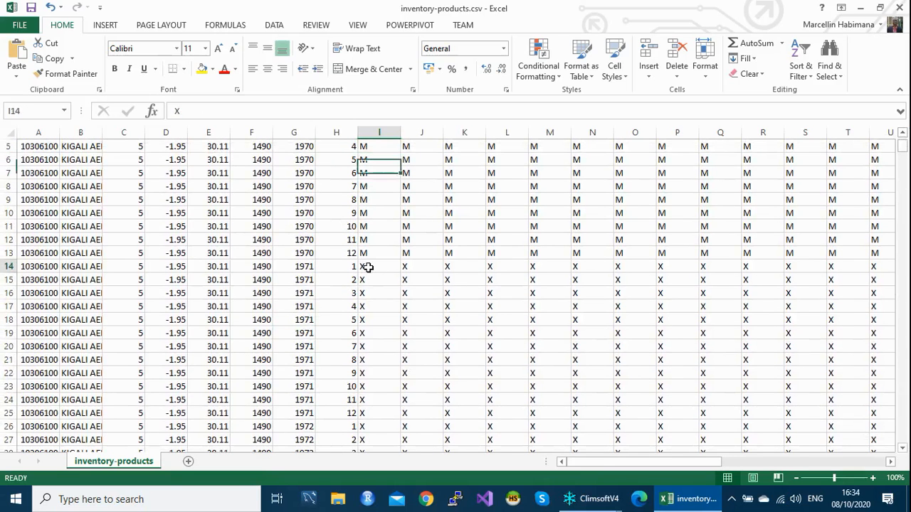
{"action": "left_click", "coordinate": [376, 147]}
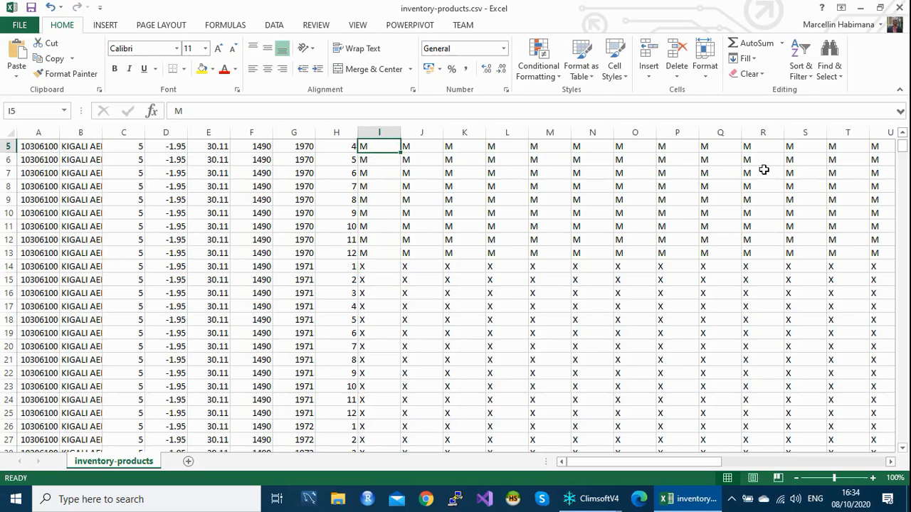
{"action": "left_click_drag", "start_coordinate": [900, 153], "coordinate": [901, 141]}
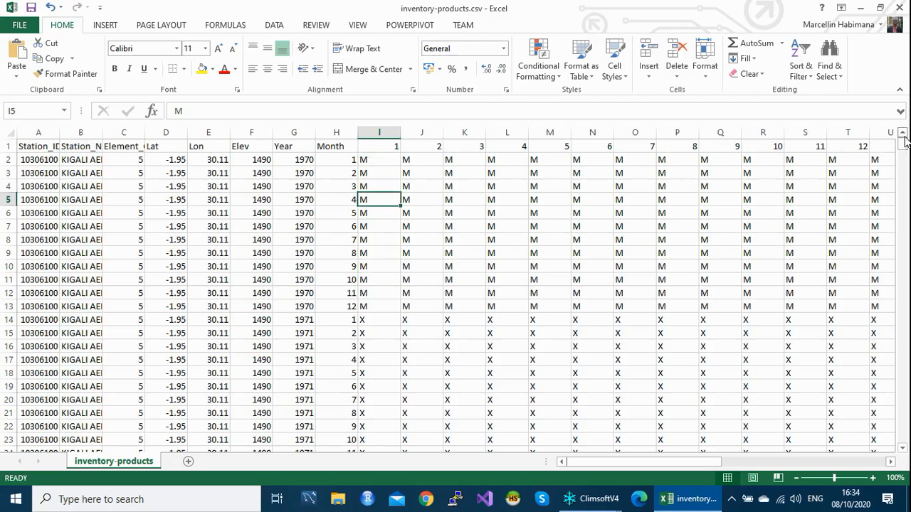
{"action": "left_click", "coordinate": [380, 319]}
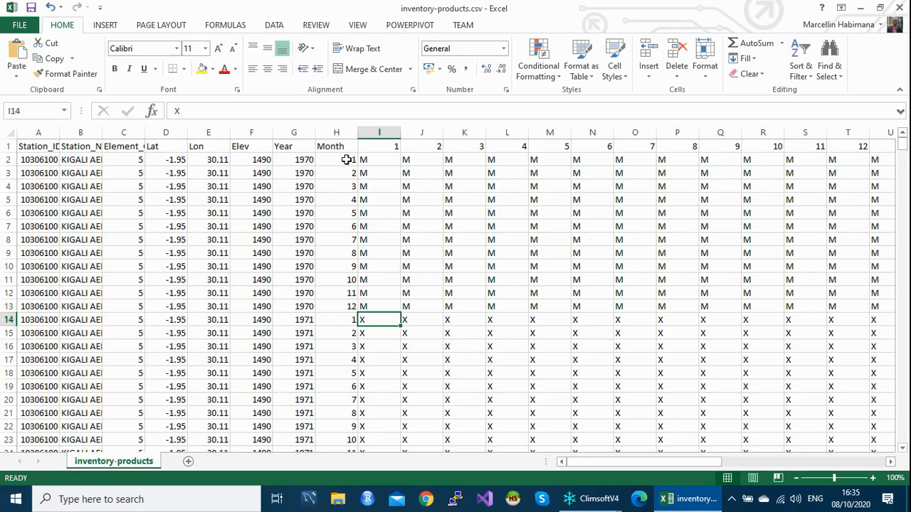
{"action": "left_click", "coordinate": [345, 160]}
{"action": "left_click", "coordinate": [367, 160]}
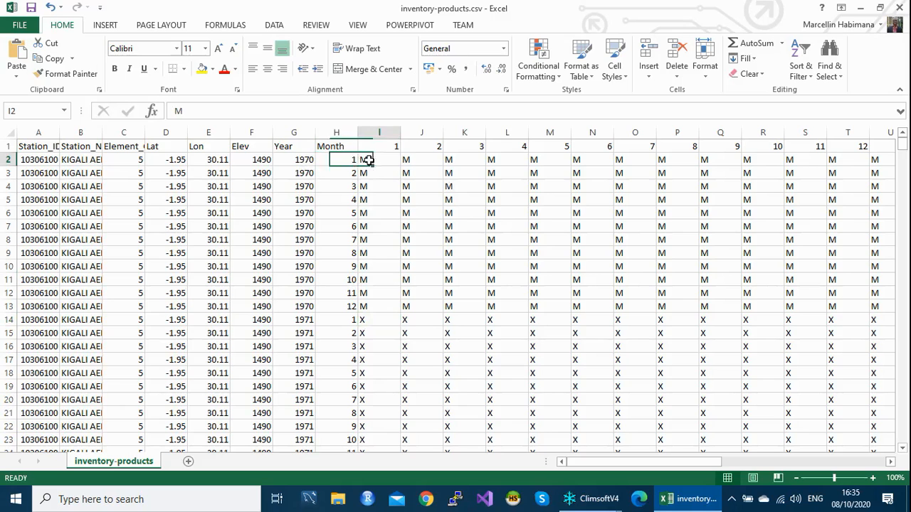
- Inspect the daily flags for January to July 1970 and for the first months of 1971
{"action": "left_click_drag", "start_coordinate": [368, 160], "coordinate": [856, 243]}
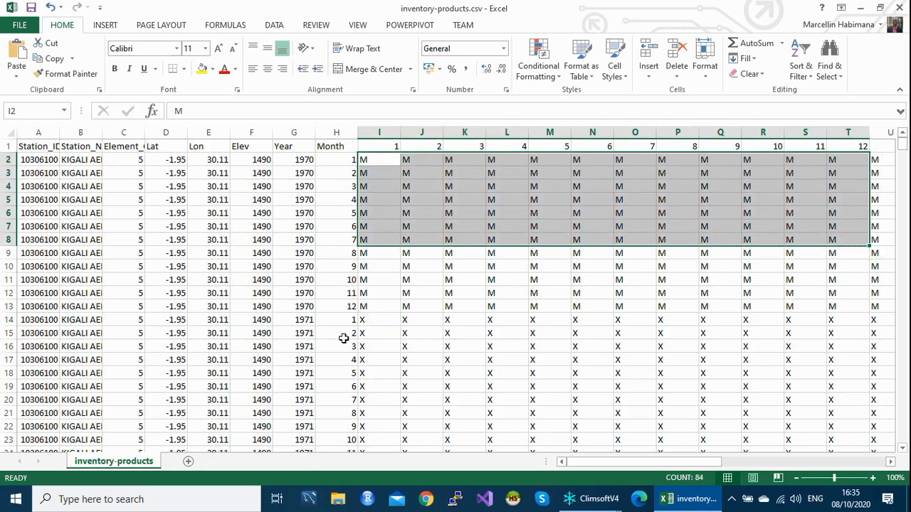
{"action": "left_click", "coordinate": [304, 323]}
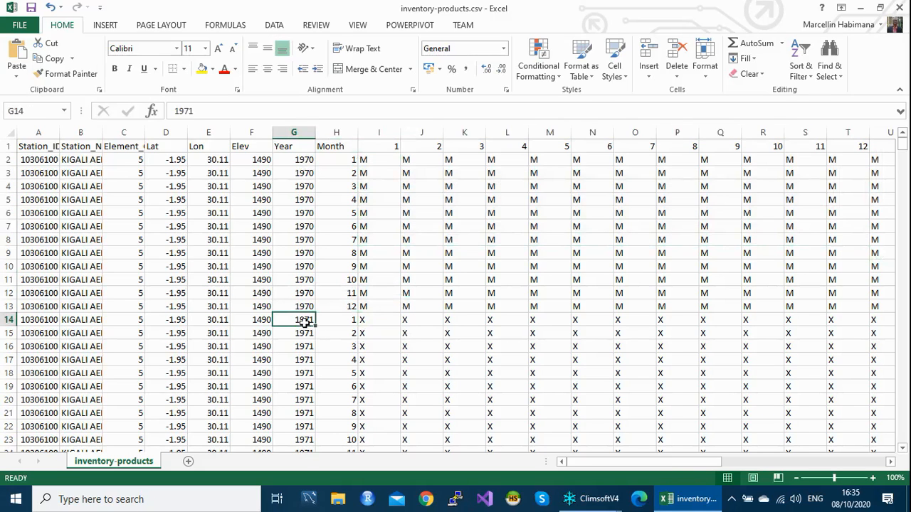
{"action": "left_click", "coordinate": [345, 322]}
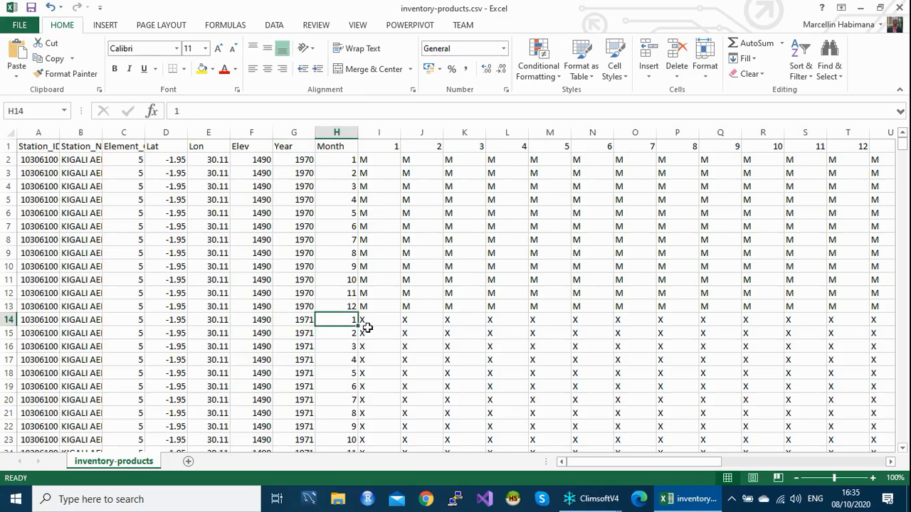
{"action": "left_click_drag", "start_coordinate": [364, 322], "coordinate": [429, 383]}
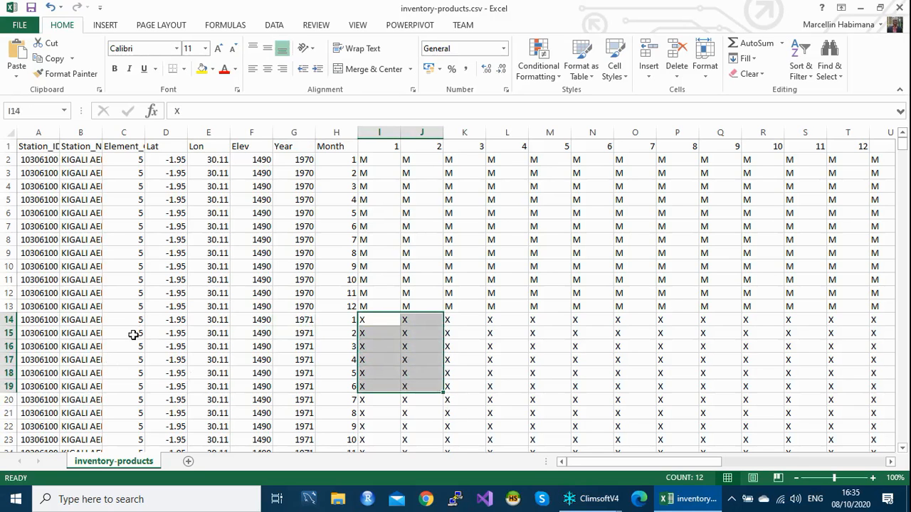
{"action": "left_click", "coordinate": [133, 335]}
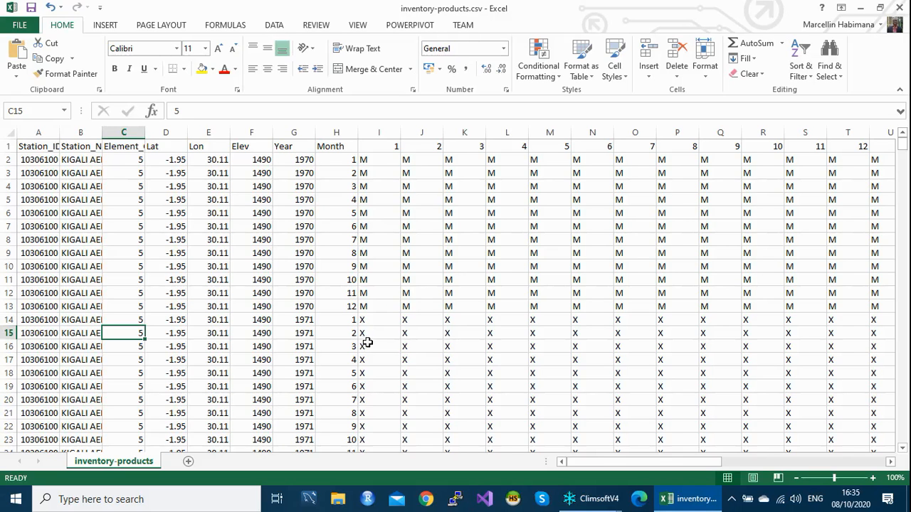
- Examine the Available and Missing columns that follow the day 31 column
{"action": "left_click_drag", "start_coordinate": [617, 466], "coordinate": [820, 443]}
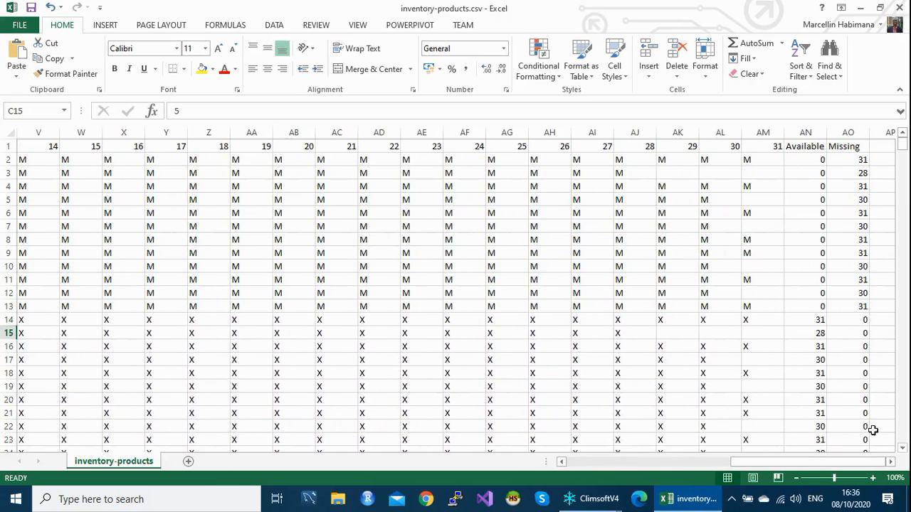
{"action": "left_click", "coordinate": [890, 462]}
{"action": "left_click", "coordinate": [890, 461]}
{"action": "left_click", "coordinate": [890, 461]}
{"action": "left_click", "coordinate": [890, 462]}
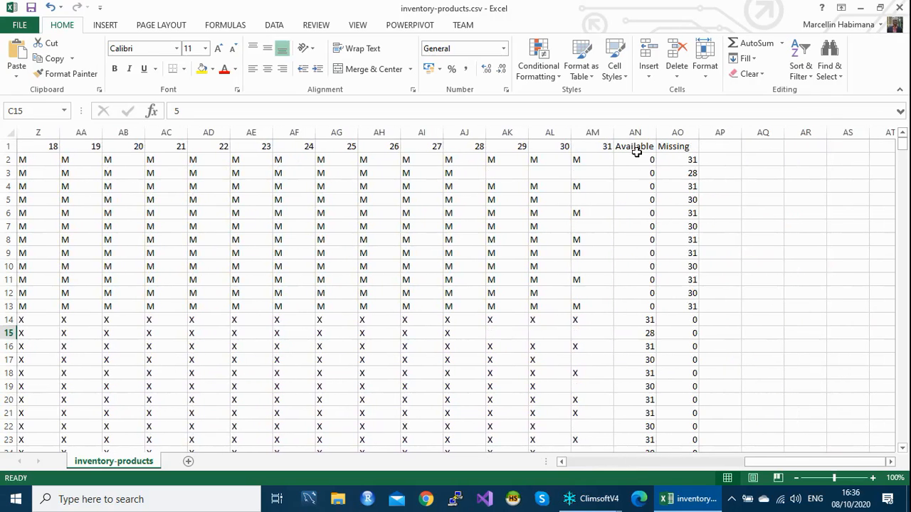
{"action": "left_click", "coordinate": [643, 131]}
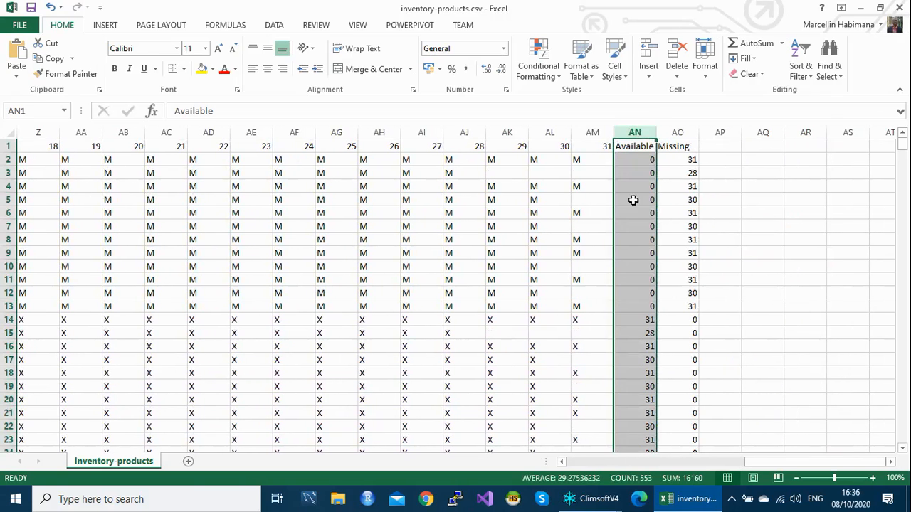
{"action": "left_click", "coordinate": [678, 131]}
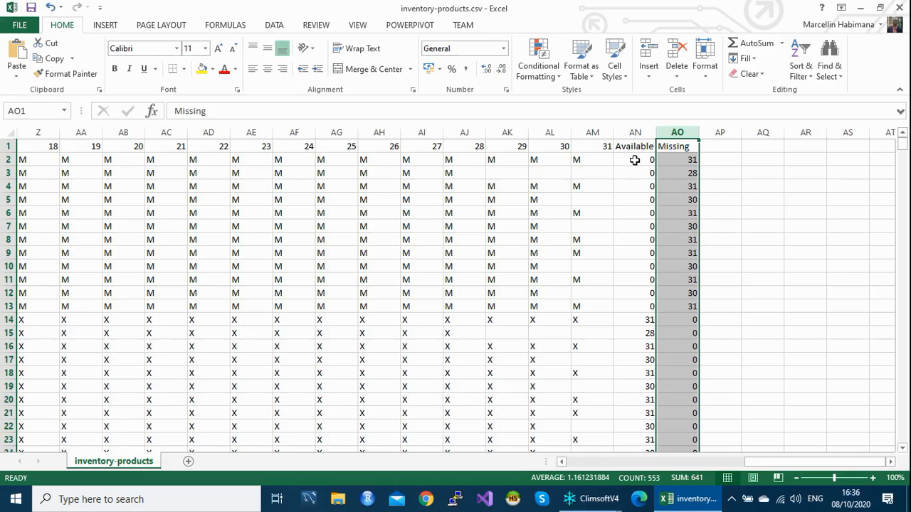
- Hide the day columns 1 to 31 (columns I to AM) so Available and Missing sit beside Month
{"action": "left_click_drag", "start_coordinate": [759, 463], "coordinate": [563, 461]}
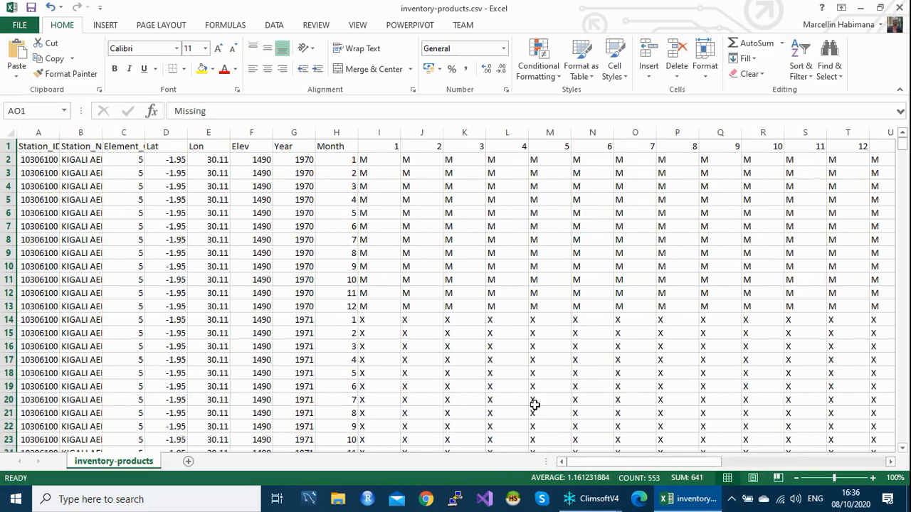
{"action": "left_click", "coordinate": [370, 135]}
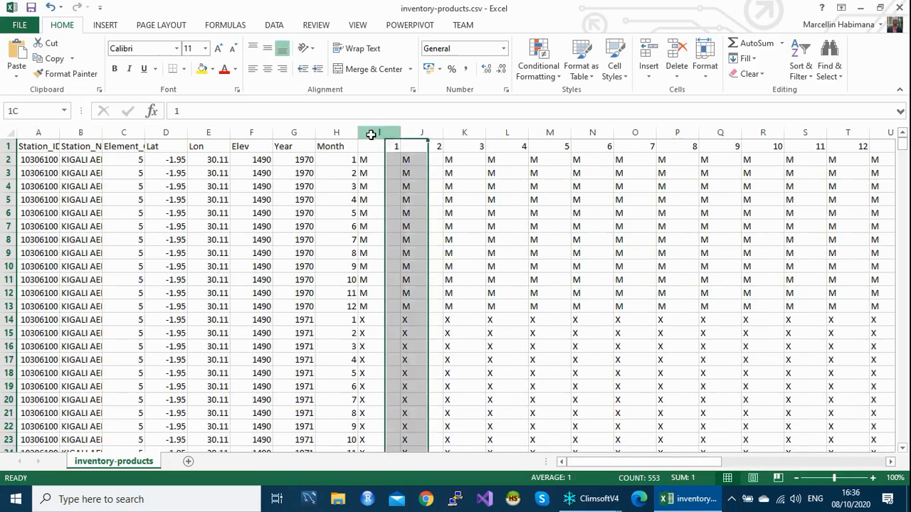
{"action": "left_click_drag", "start_coordinate": [371, 134], "coordinate": [715, 142]}
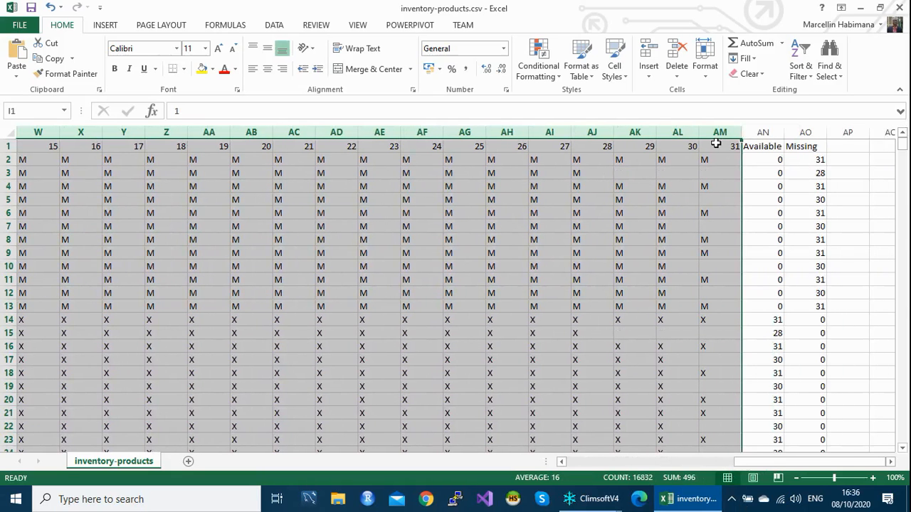
{"action": "right_click", "coordinate": [395, 172]}
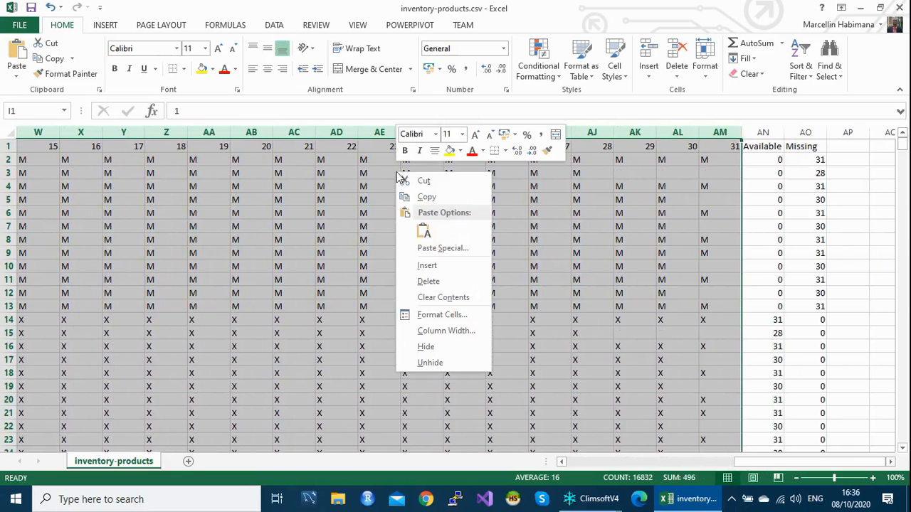
{"action": "left_click", "coordinate": [428, 347]}
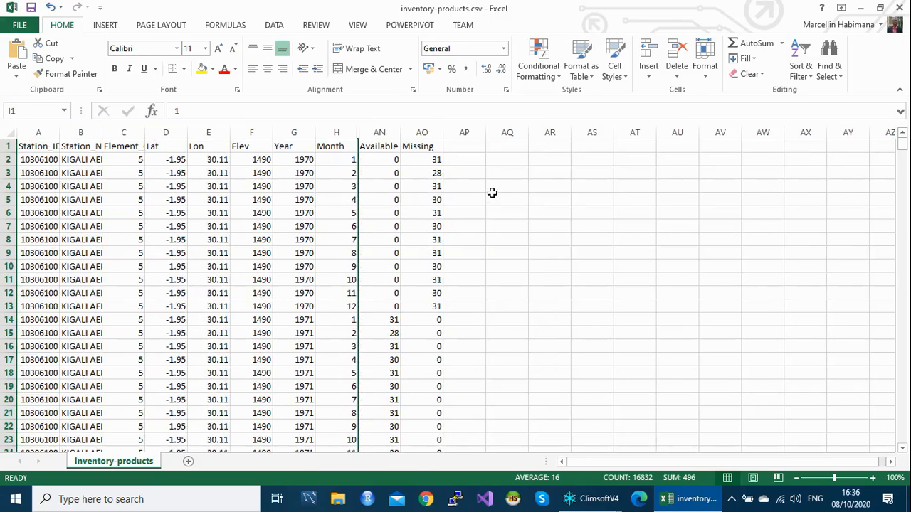
{"action": "left_click", "coordinate": [491, 193]}
- Make the Available and Missing column headers bold
{"action": "left_click", "coordinate": [368, 147]}
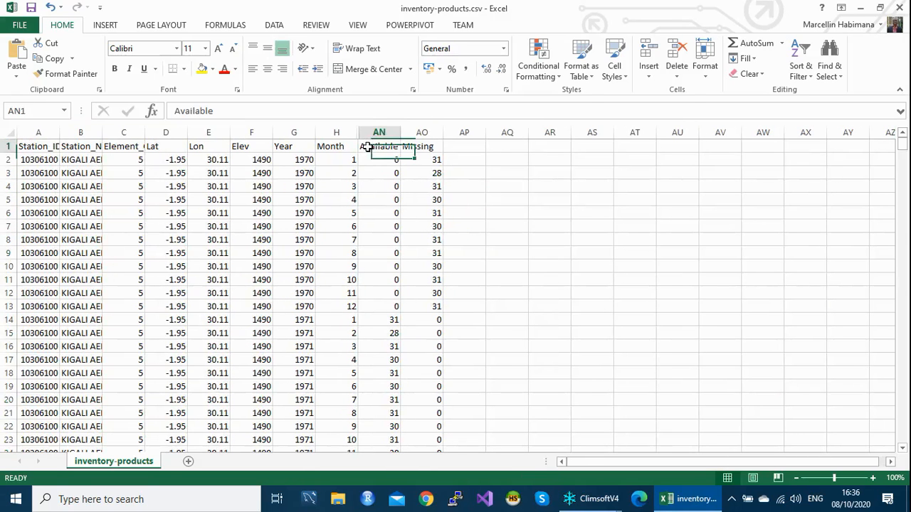
{"action": "left_click_drag", "start_coordinate": [395, 150], "coordinate": [411, 147]}
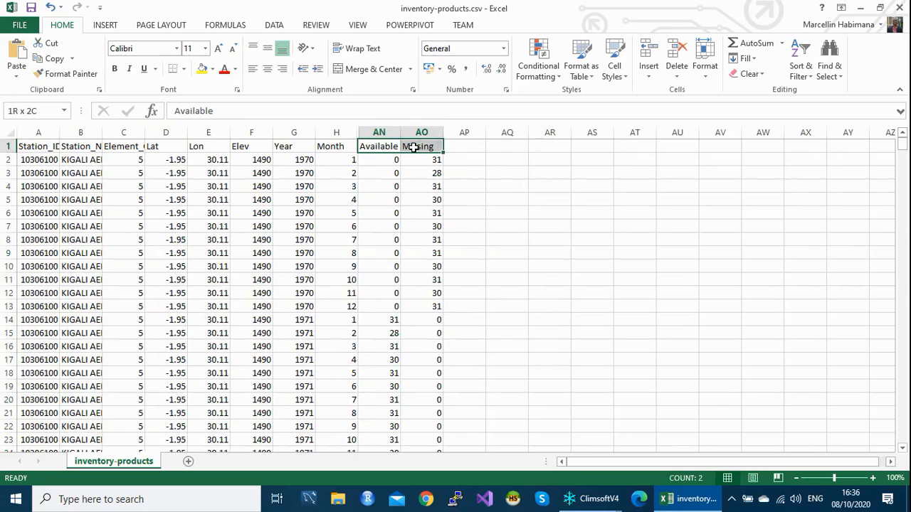
{"action": "left_click", "coordinate": [114, 69]}
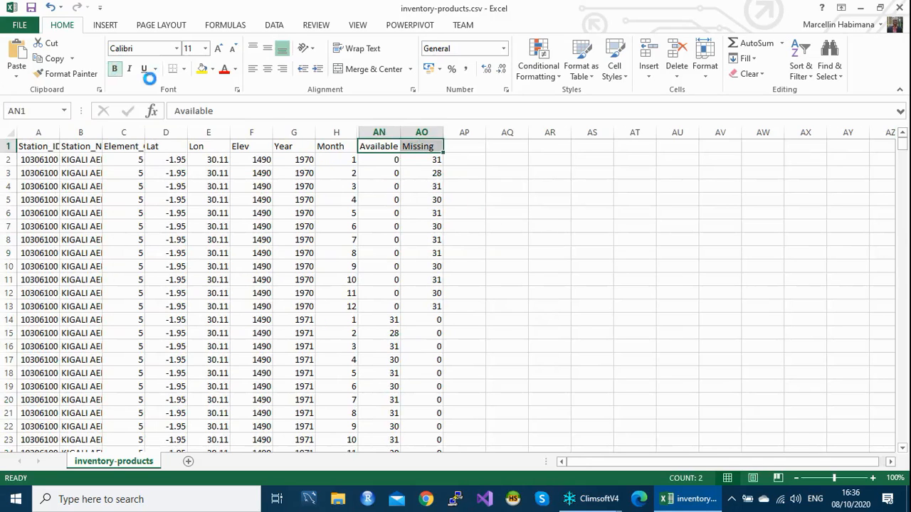
{"action": "left_click", "coordinate": [505, 210]}
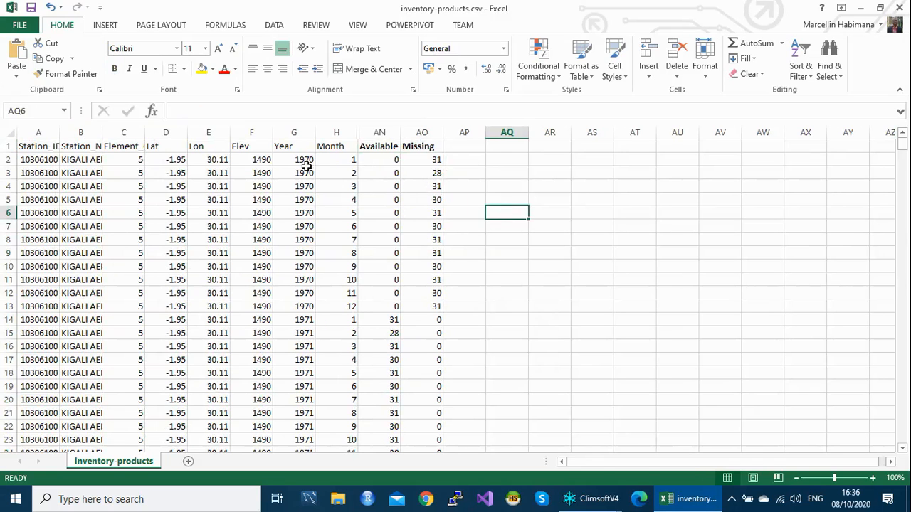
- Compare the available and missing day counts for January 1970 and for all twelve months of 1970
{"action": "left_click_drag", "start_coordinate": [306, 162], "coordinate": [332, 162]}
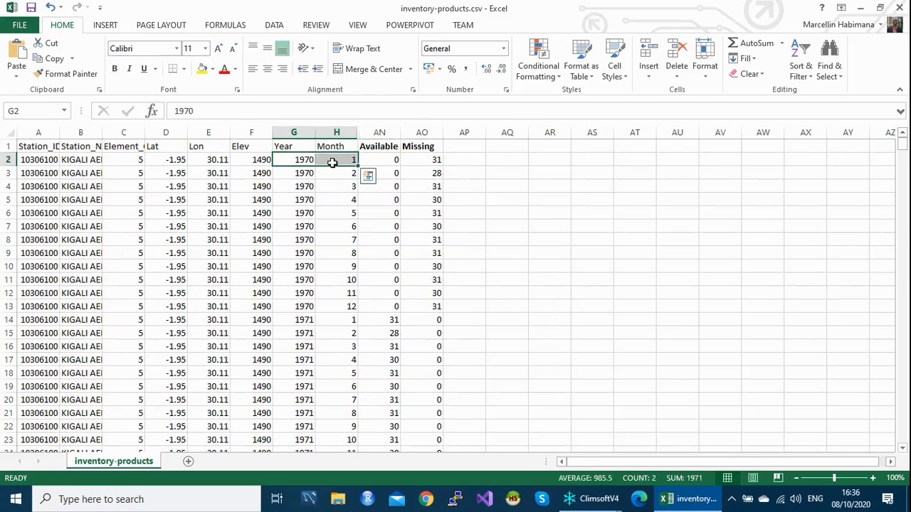
{"action": "left_click", "coordinate": [396, 160]}
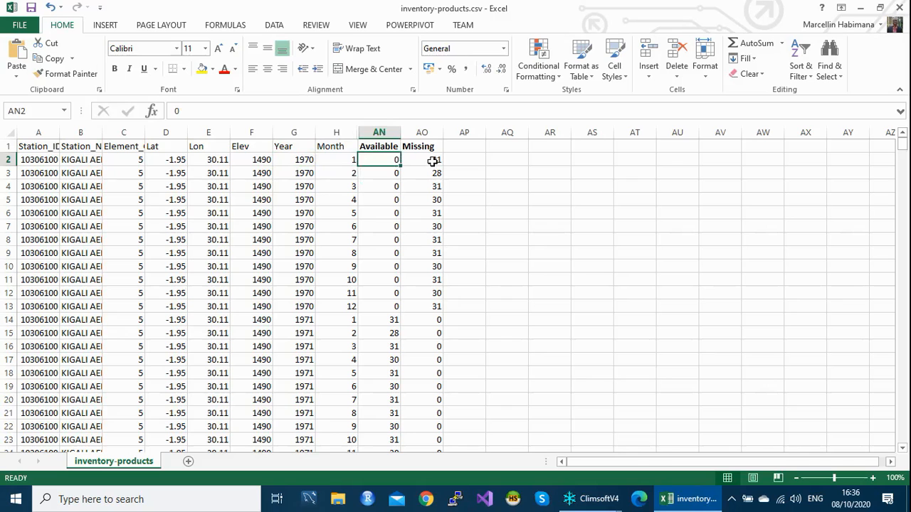
{"action": "left_click", "coordinate": [432, 162]}
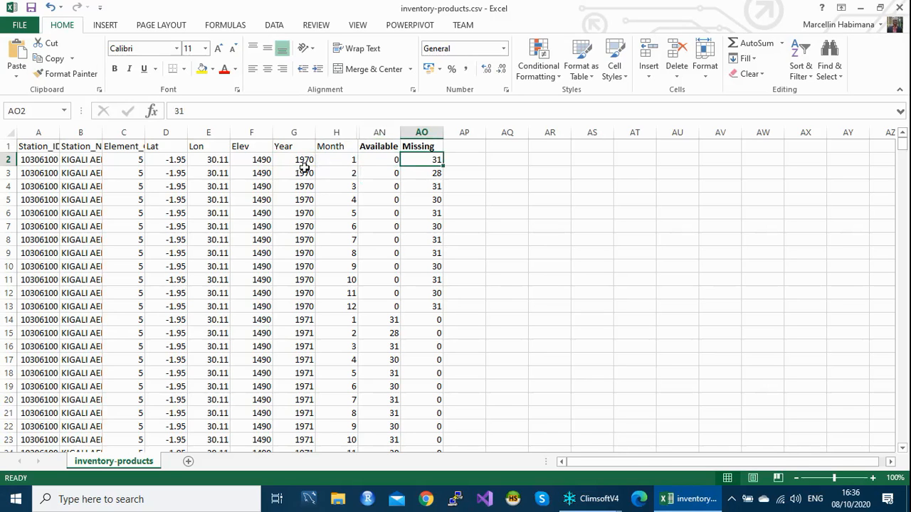
{"action": "left_click", "coordinate": [381, 162]}
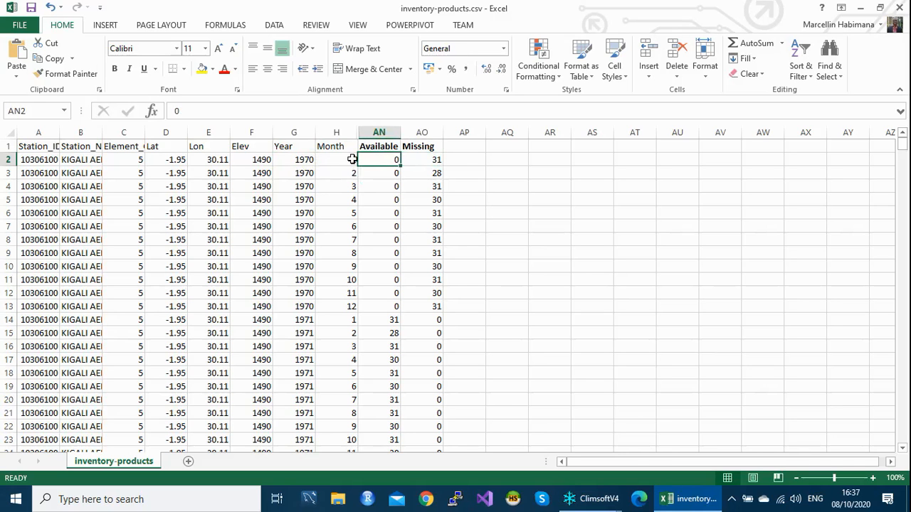
{"action": "left_click_drag", "start_coordinate": [392, 161], "coordinate": [385, 305]}
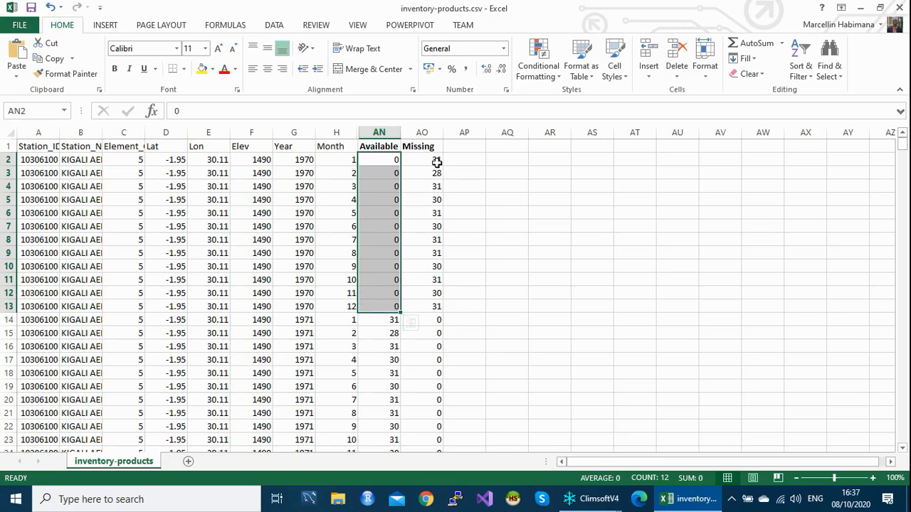
{"action": "left_click_drag", "start_coordinate": [435, 161], "coordinate": [427, 305]}
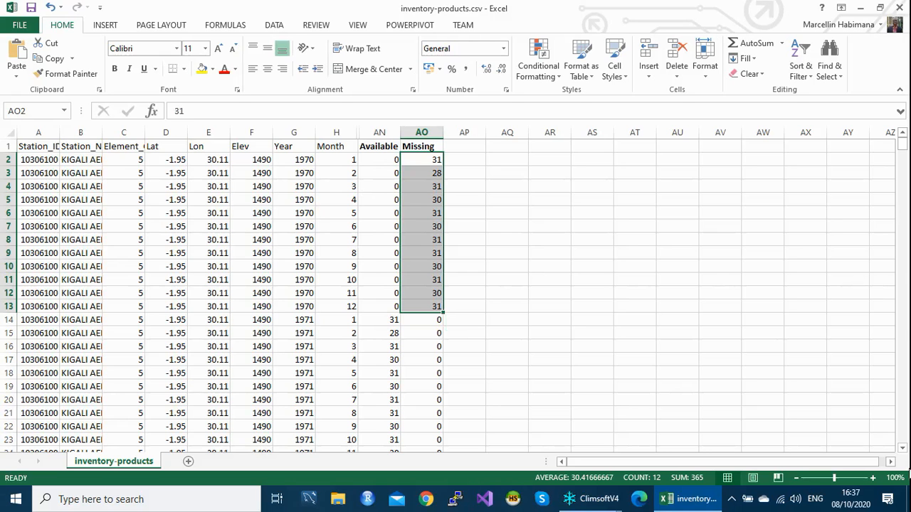
- Check the available and missing day counts for each month of 1971
{"action": "left_click", "coordinate": [902, 449]}
{"action": "left_click", "coordinate": [902, 449]}
{"action": "left_click", "coordinate": [901, 450]}
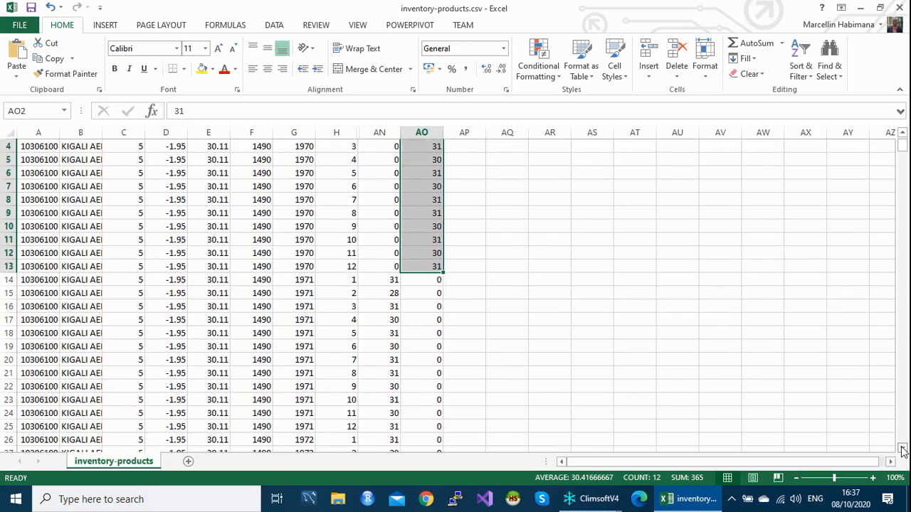
{"action": "left_click", "coordinate": [901, 450]}
{"action": "left_click", "coordinate": [901, 450]}
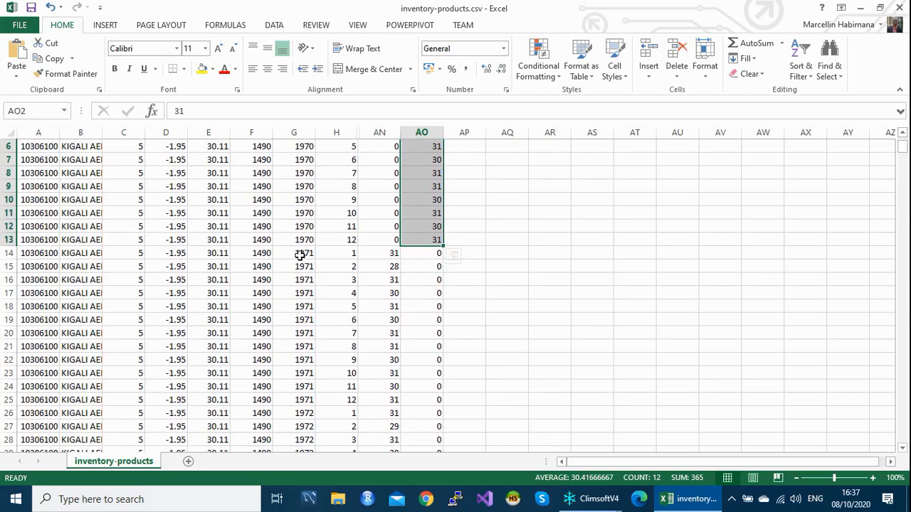
{"action": "left_click_drag", "start_coordinate": [344, 251], "coordinate": [398, 402]}
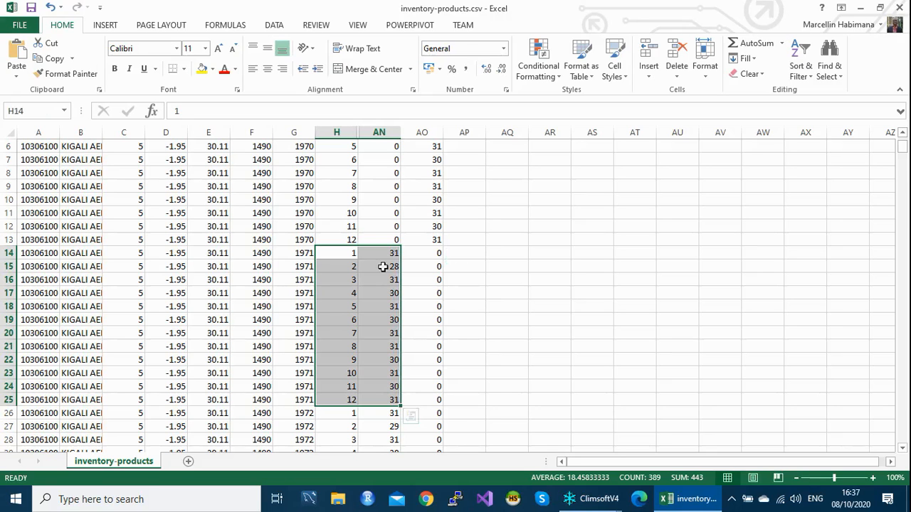
{"action": "left_click_drag", "start_coordinate": [385, 254], "coordinate": [395, 396]}
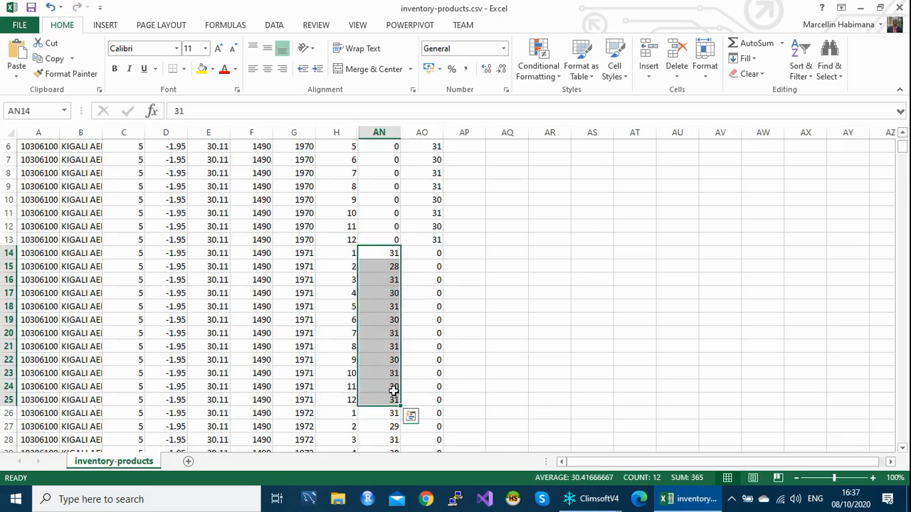
{"action": "left_click", "coordinate": [434, 255]}
{"action": "left_click_drag", "start_coordinate": [434, 254], "coordinate": [427, 398]}
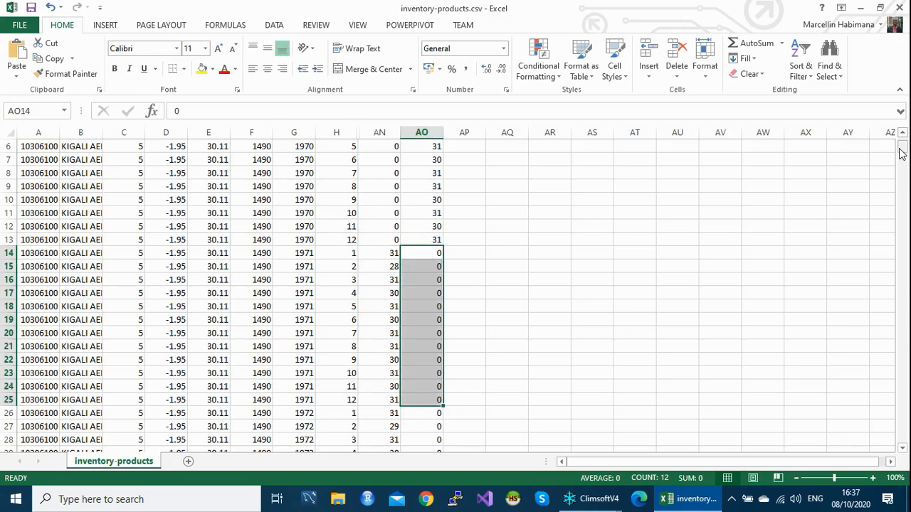
- Locate the 1994 records and inspect the available day counts for May to September
{"action": "left_click_drag", "start_coordinate": [901, 153], "coordinate": [904, 298]}
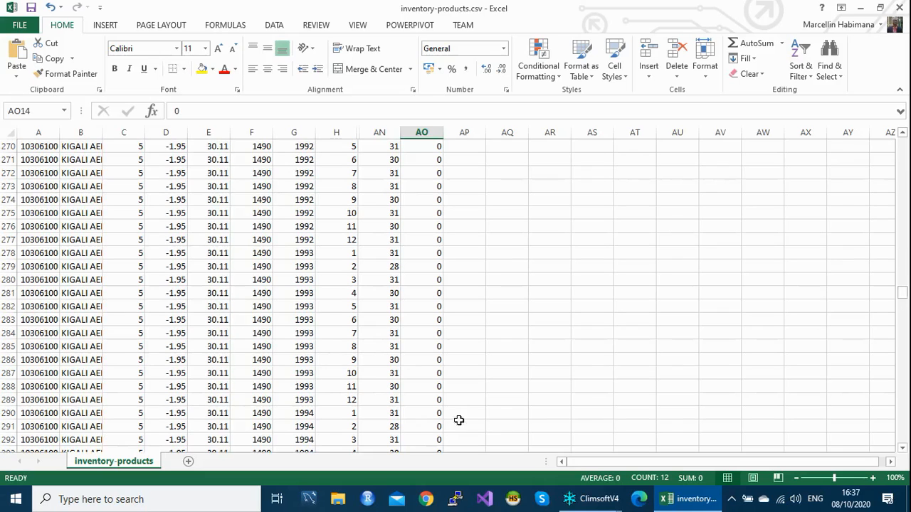
{"action": "left_click", "coordinate": [902, 448]}
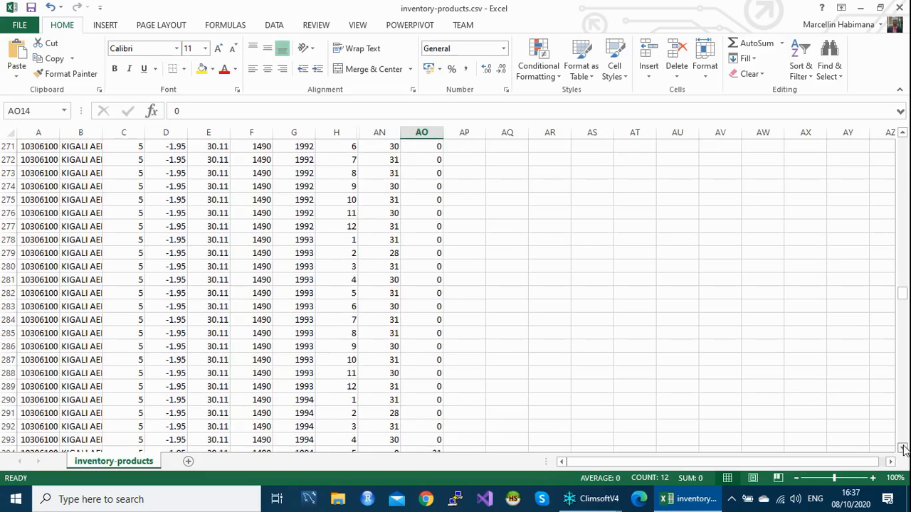
{"action": "left_click", "coordinate": [902, 448]}
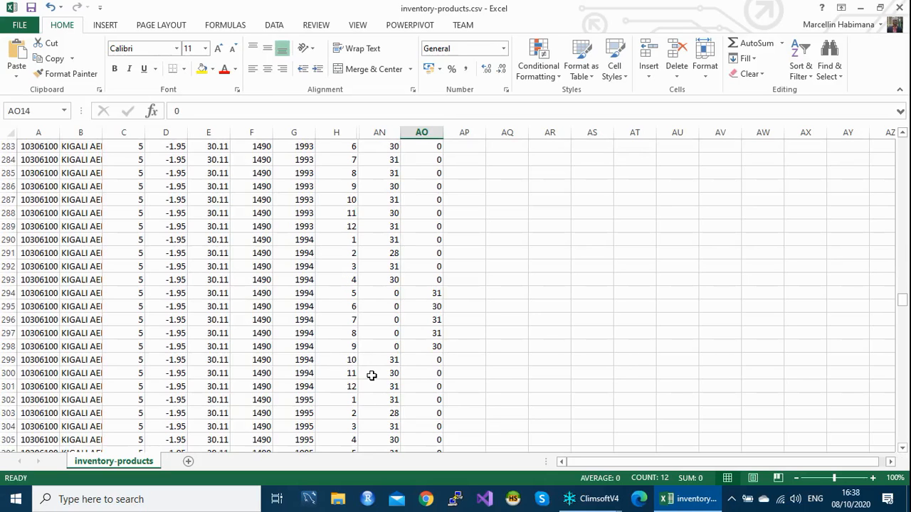
{"action": "left_click", "coordinate": [345, 292]}
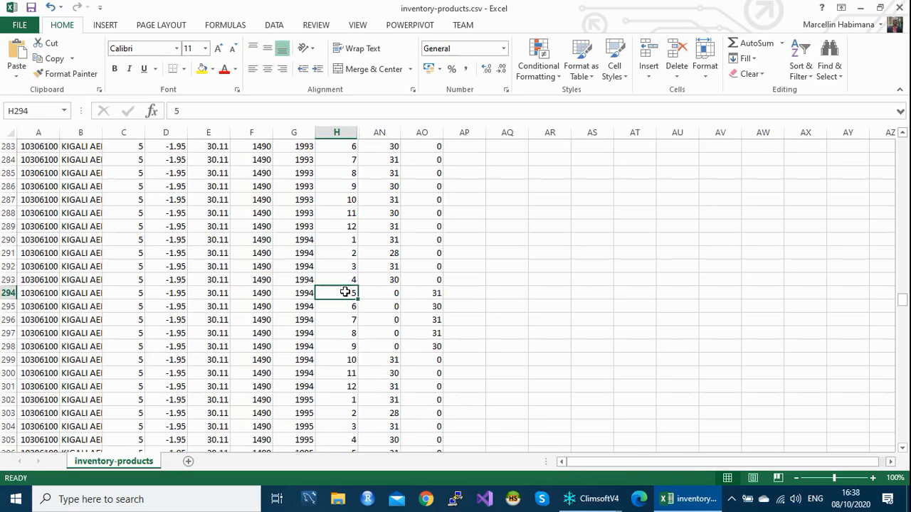
{"action": "left_click_drag", "start_coordinate": [345, 292], "coordinate": [341, 346]}
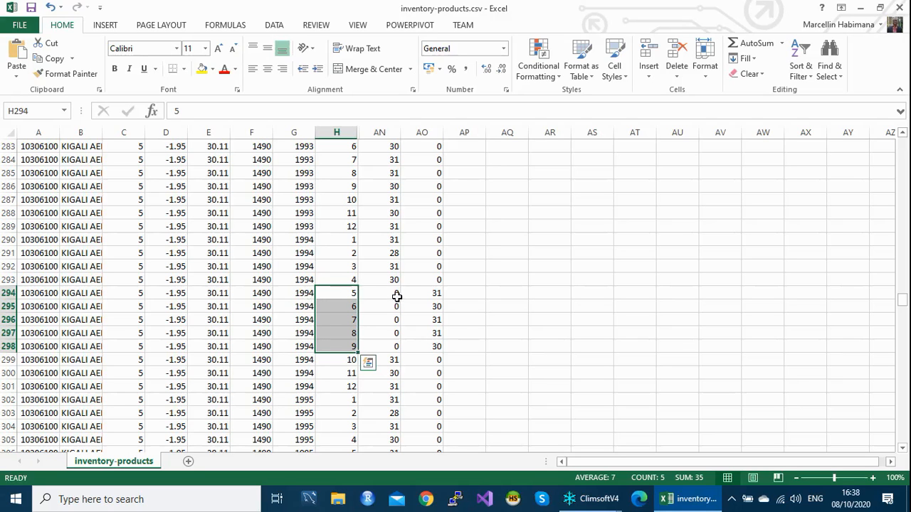
{"action": "left_click_drag", "start_coordinate": [395, 294], "coordinate": [392, 343]}
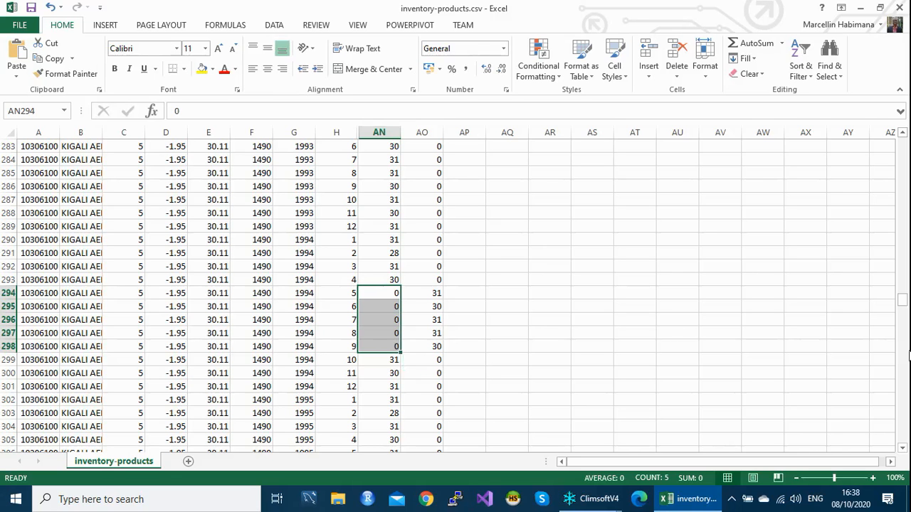
- Undo the bold header formatting and the hiding of the daily columns in the inventory sheet
{"action": "left_click_drag", "start_coordinate": [904, 302], "coordinate": [905, 178]}
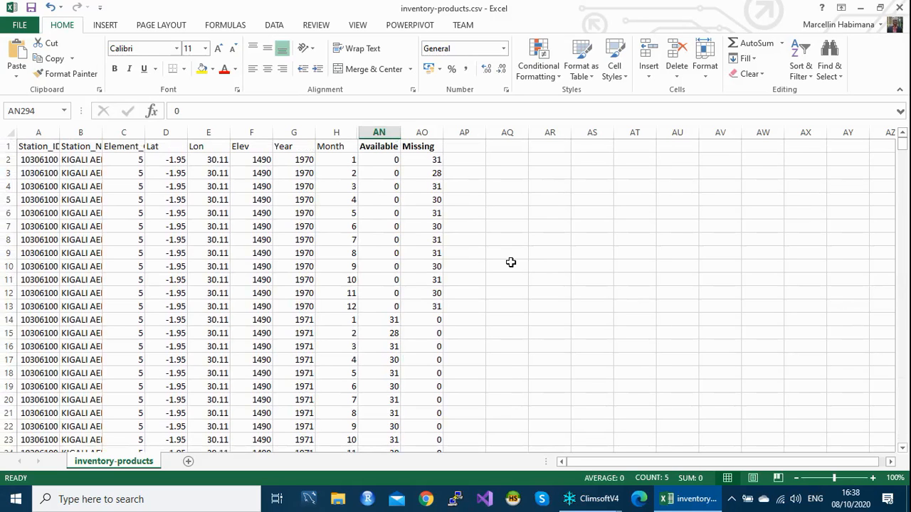
{"action": "left_click", "coordinate": [51, 7]}
{"action": "left_click", "coordinate": [51, 7]}
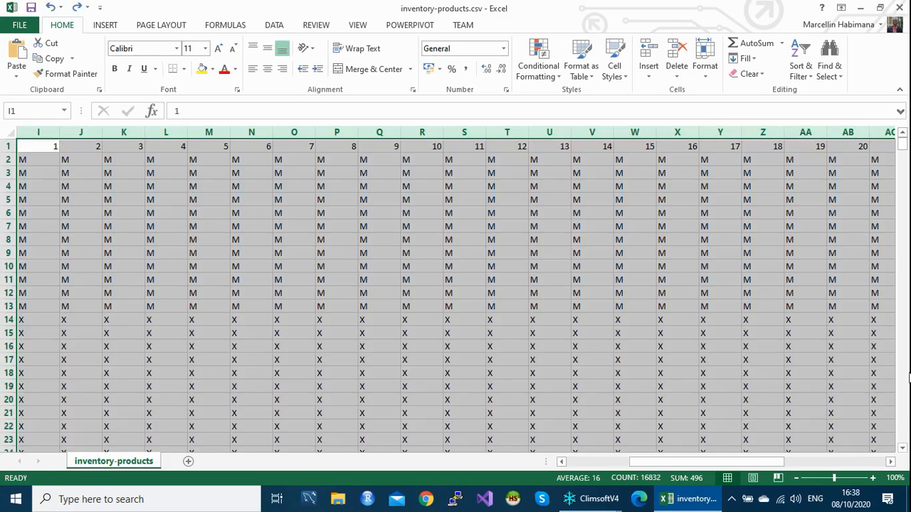
{"action": "left_click_drag", "start_coordinate": [726, 463], "coordinate": [656, 464]}
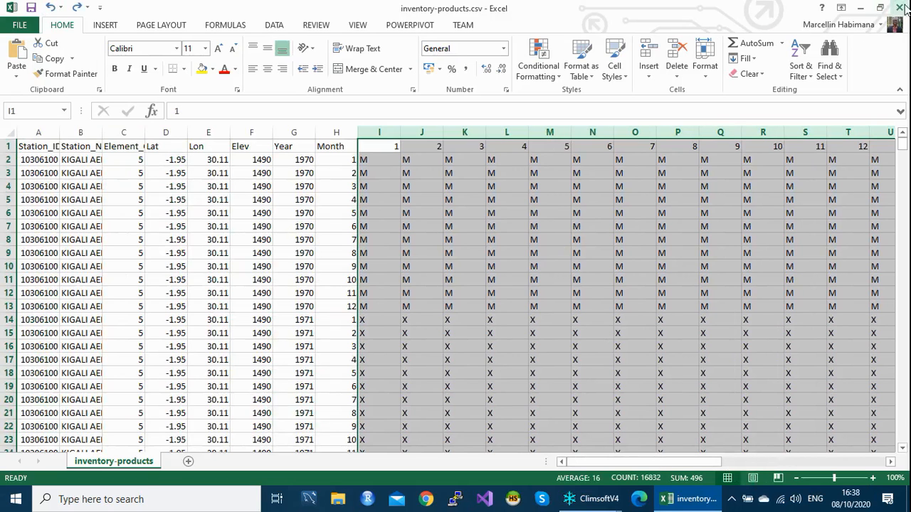
- Close inventory-products.csv without saving and close the Inventory data selection window in Climsoft
{"action": "left_click", "coordinate": [902, 7]}
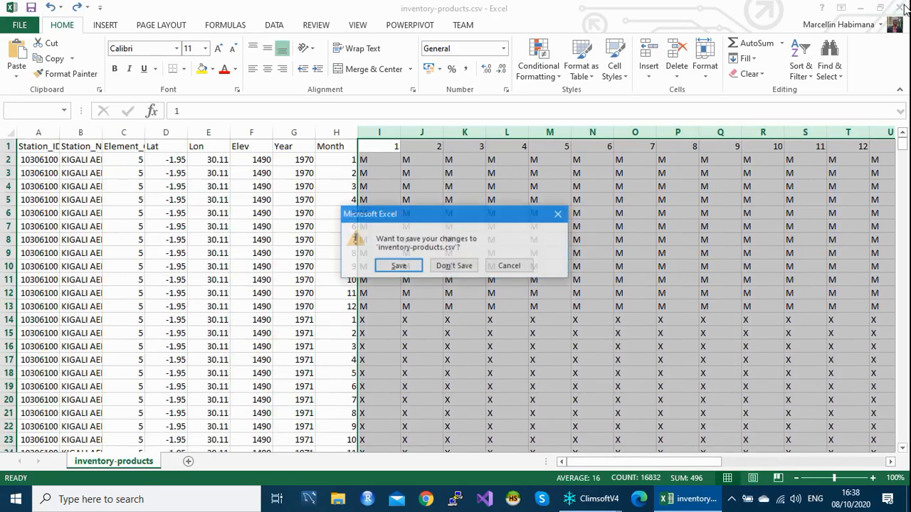
{"action": "left_click", "coordinate": [447, 266]}
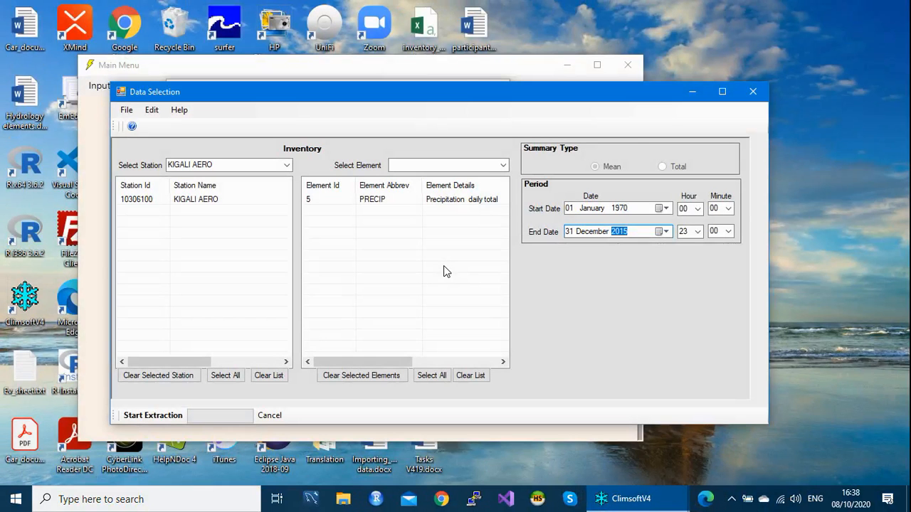
{"action": "left_click", "coordinate": [751, 93]}
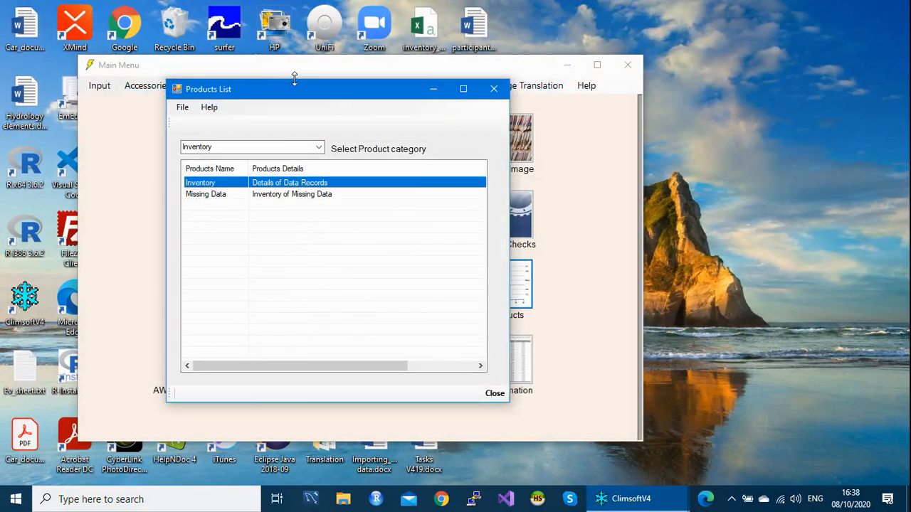
- Open the data selection for the Missing Data product in the Inventory category
{"action": "left_click", "coordinate": [209, 196]}
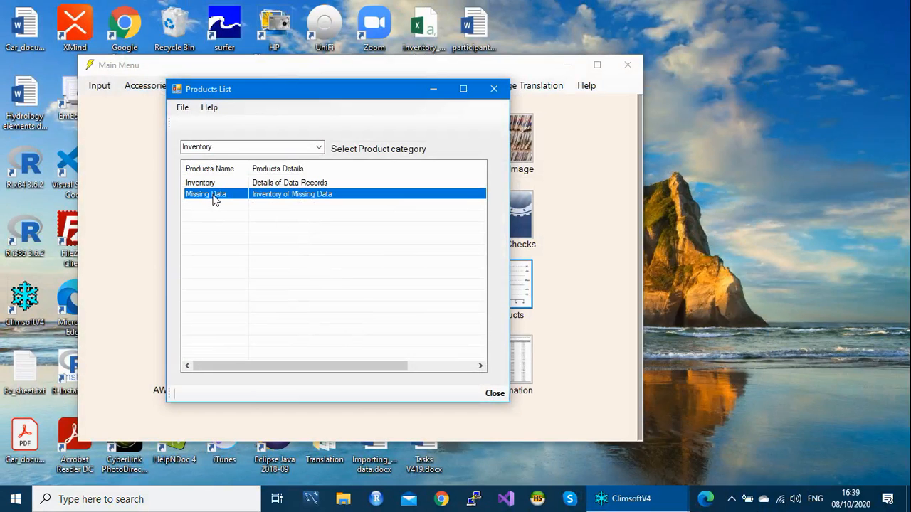
{"action": "double_click", "coordinate": [215, 199]}
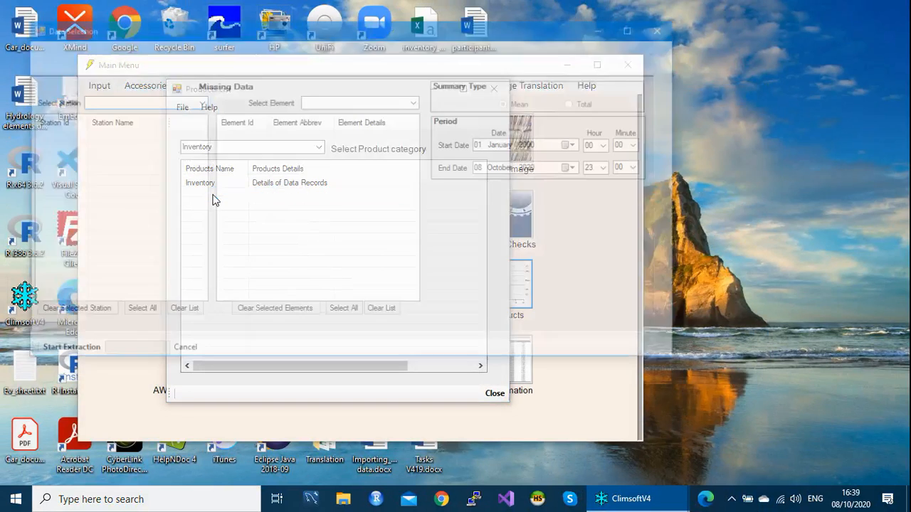
{"action": "left_click_drag", "start_coordinate": [357, 32], "coordinate": [375, 47]}
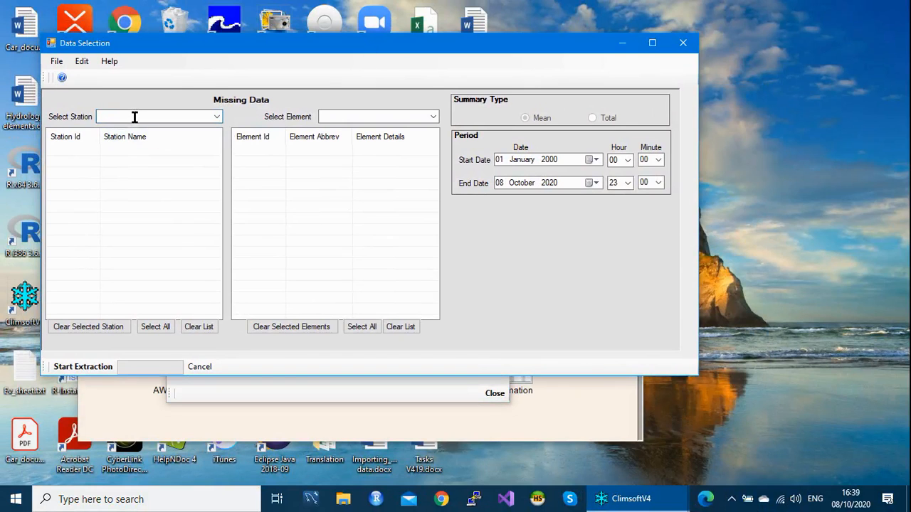
- Add the station KIGALI AERO and element 2 (TMPMAX, daily maximum temperature) to the missing data selection
{"action": "type", "text": "kigal"}
{"action": "left_click", "coordinate": [217, 118]}
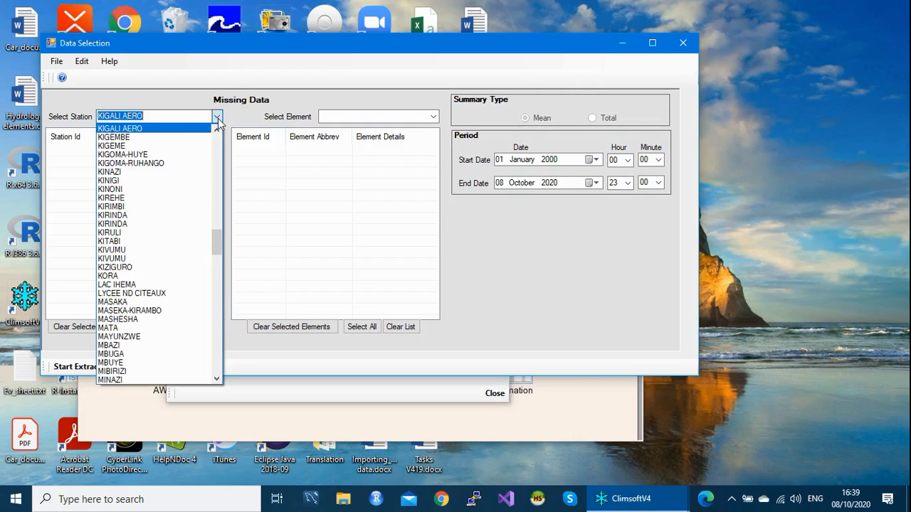
{"action": "left_click", "coordinate": [179, 130]}
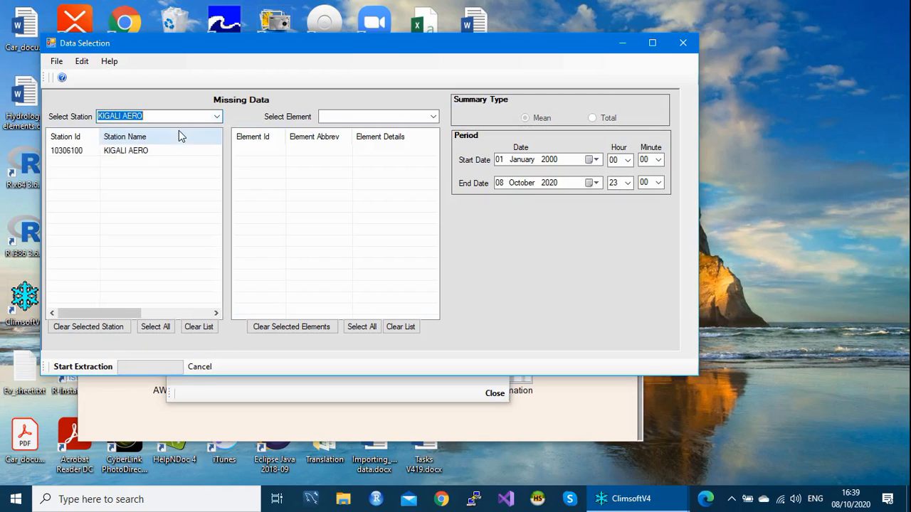
{"action": "left_click", "coordinate": [379, 117]}
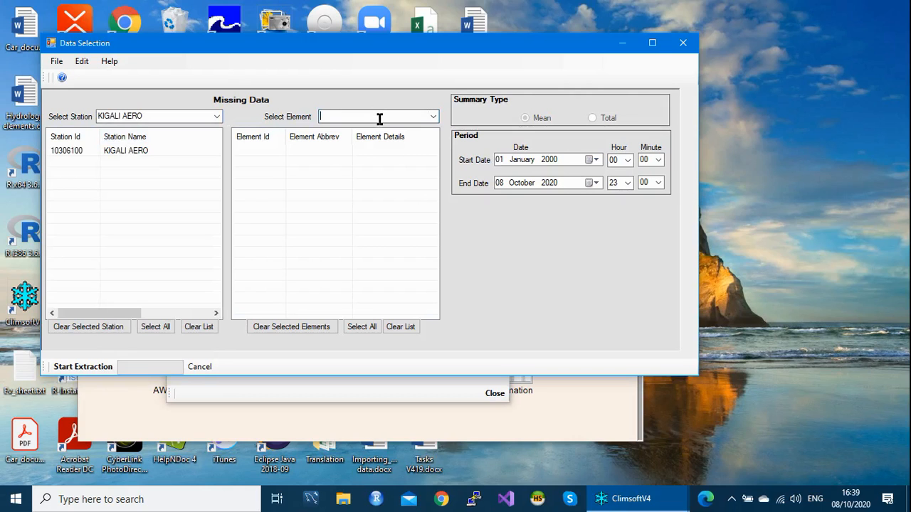
{"action": "type", "text": "2"}
{"action": "key", "text": "Return"}
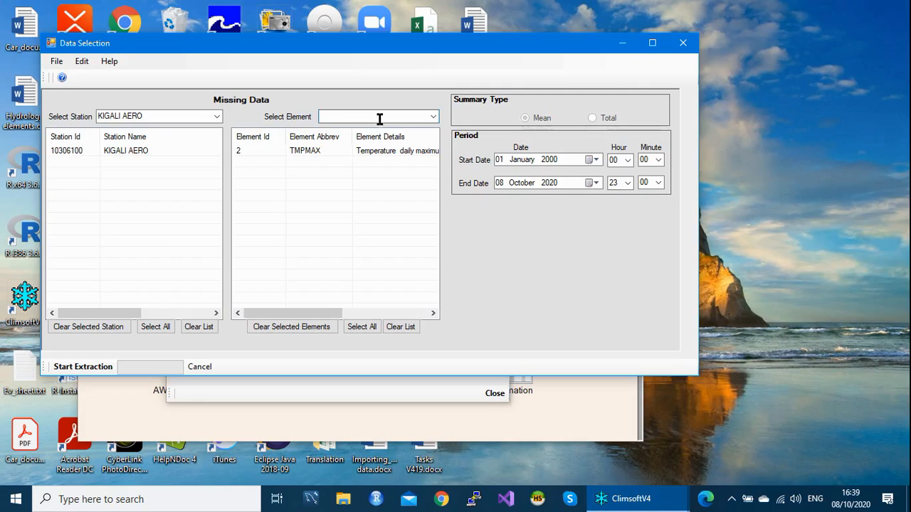
- Set the extraction period from 01 January 2015 to 31 December 2015
{"action": "left_click", "coordinate": [550, 161]}
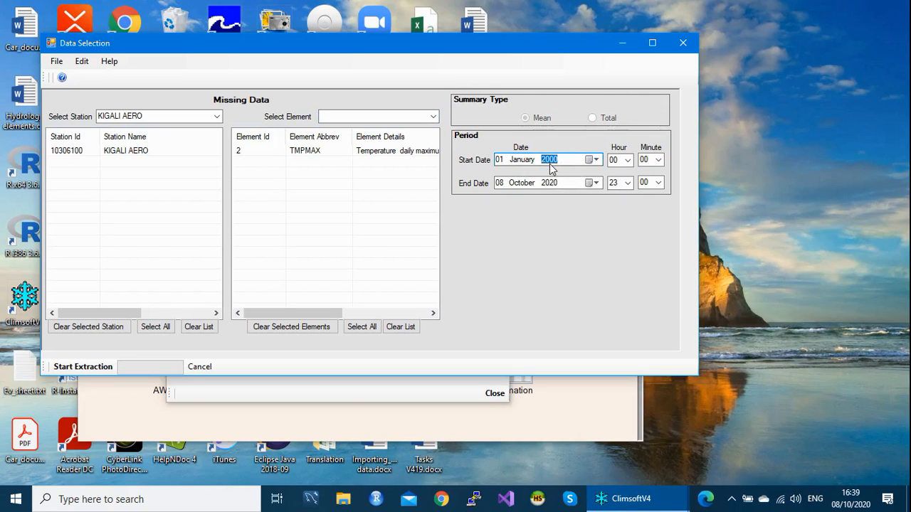
{"action": "type", "text": "2015"}
{"action": "left_click", "coordinate": [499, 183]}
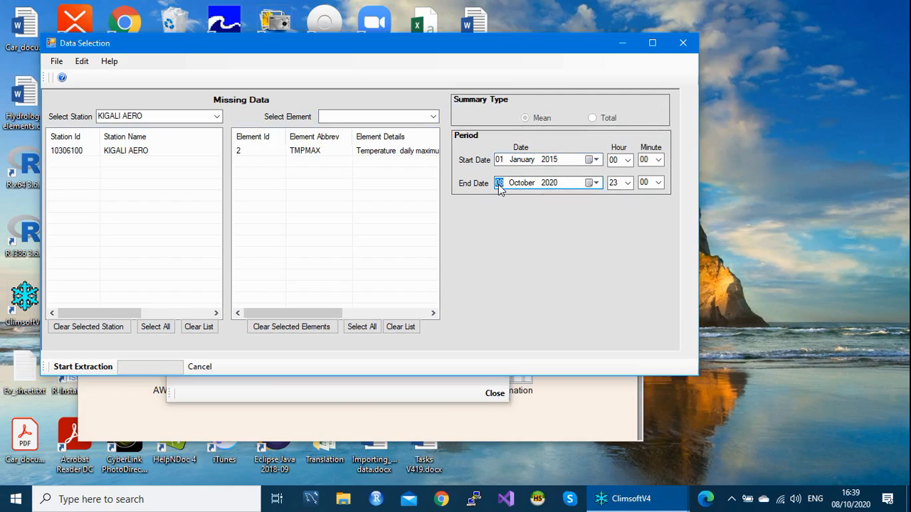
{"action": "type", "text": "31"}
{"action": "type", "text": "12"}
{"action": "left_click", "coordinate": [552, 185]}
{"action": "type", "text": "2015"}
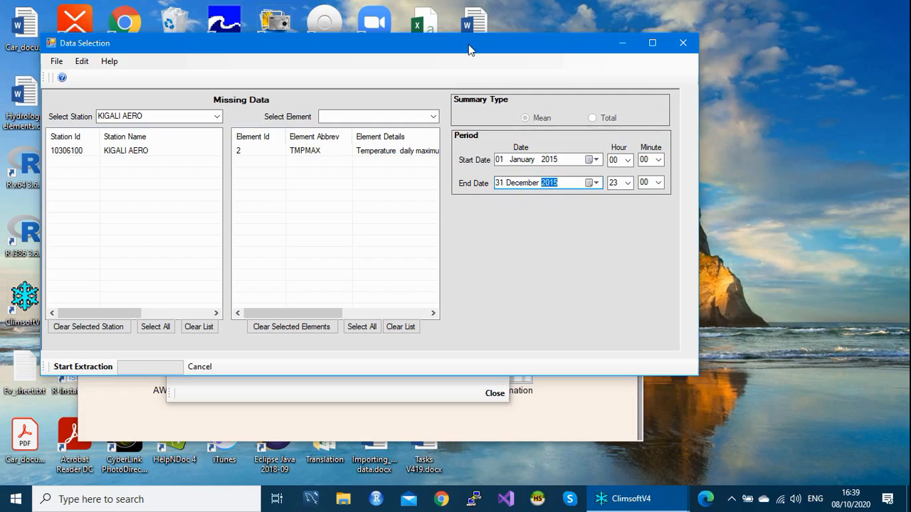
- Run the missing data extraction for KIGALI AERO and export the data behind the missing records chart
{"action": "left_click", "coordinate": [185, 155]}
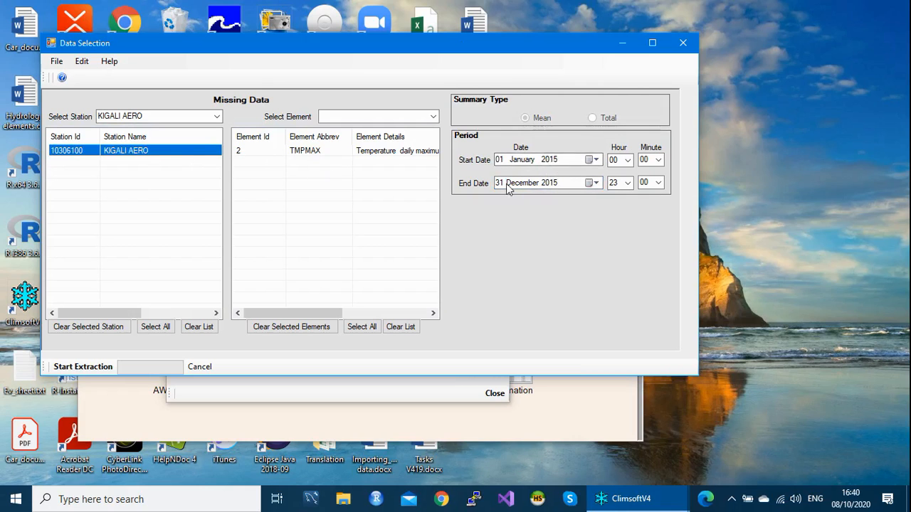
{"action": "left_click", "coordinate": [92, 370]}
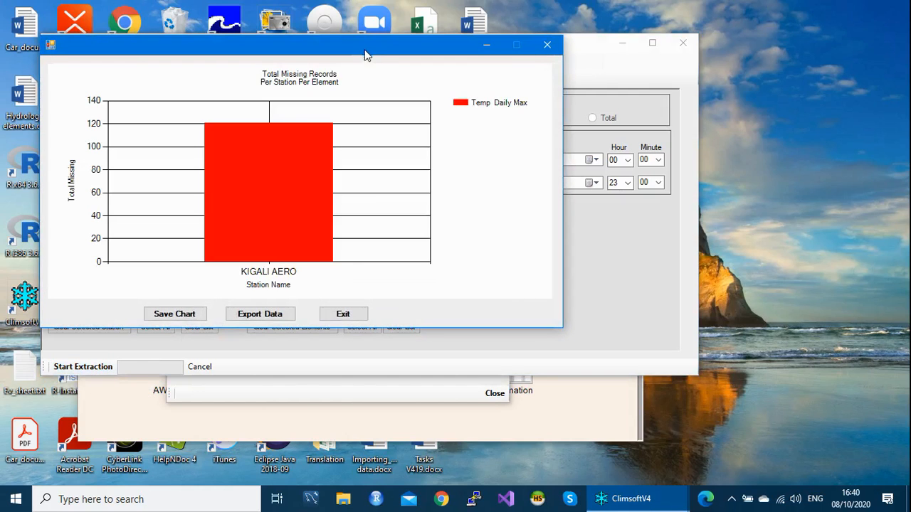
{"action": "left_click_drag", "start_coordinate": [366, 49], "coordinate": [405, 52]}
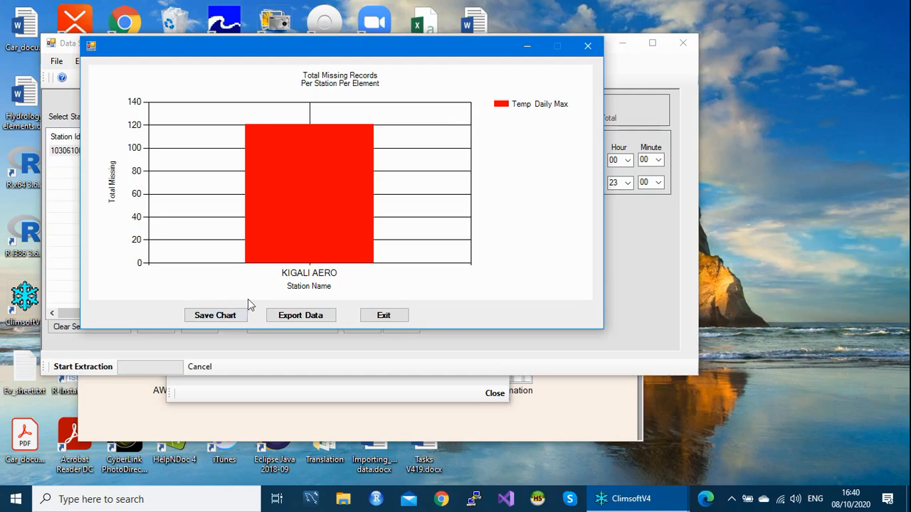
{"action": "left_click", "coordinate": [303, 319]}
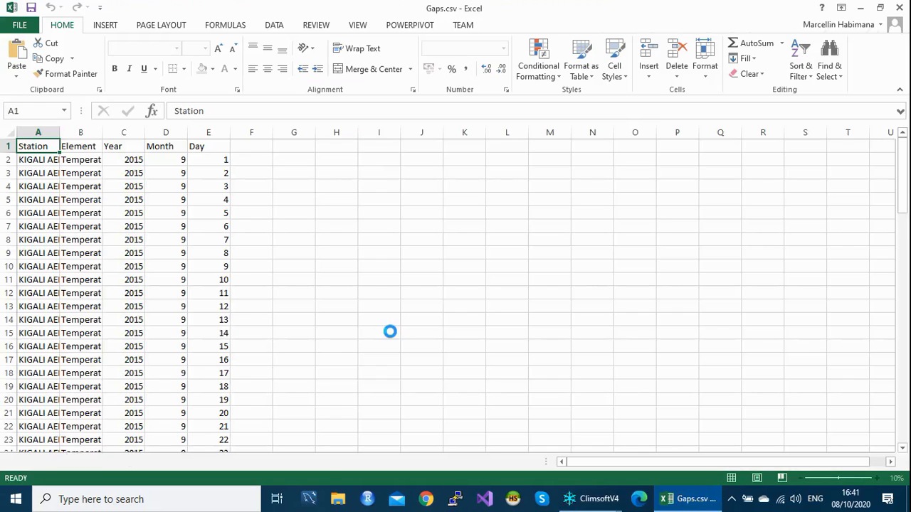
- Widen the Station and Element columns of Gaps.csv to show more of their contents
{"action": "left_click", "coordinate": [43, 128]}
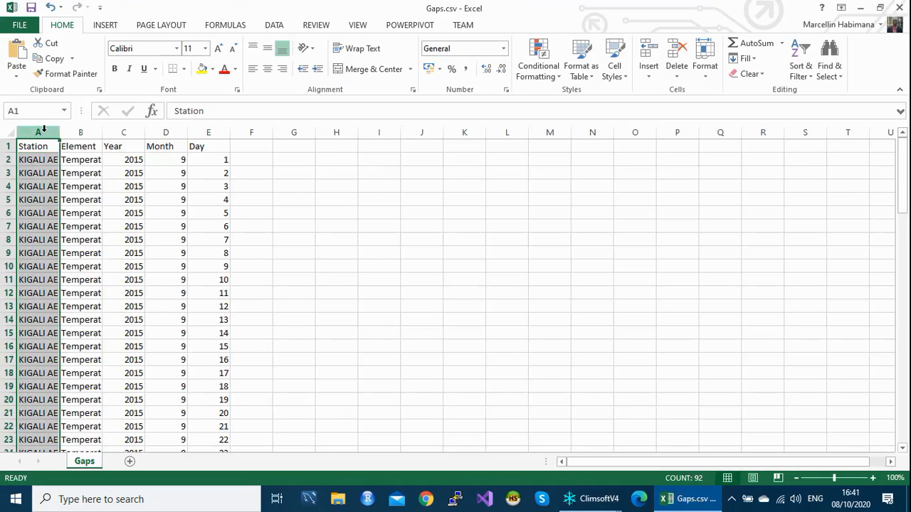
{"action": "left_click_drag", "start_coordinate": [60, 136], "coordinate": [83, 136]}
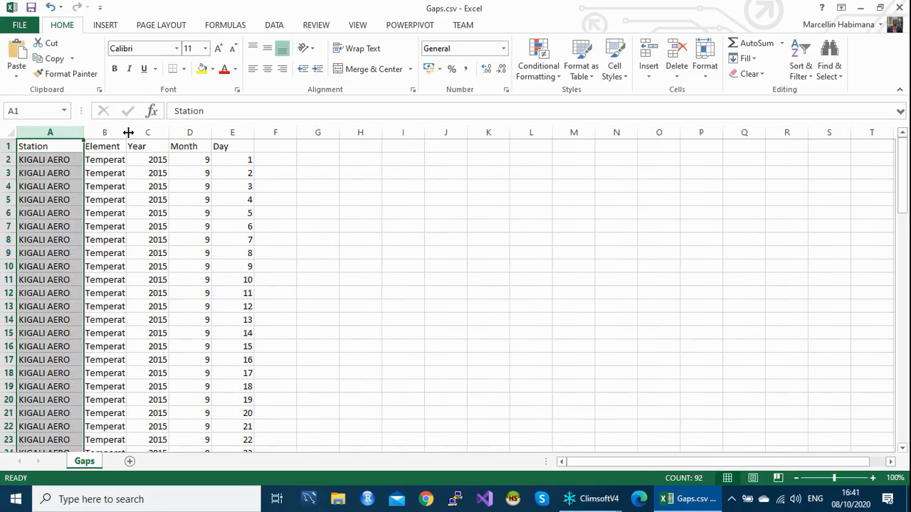
{"action": "left_click_drag", "start_coordinate": [128, 132], "coordinate": [168, 140]}
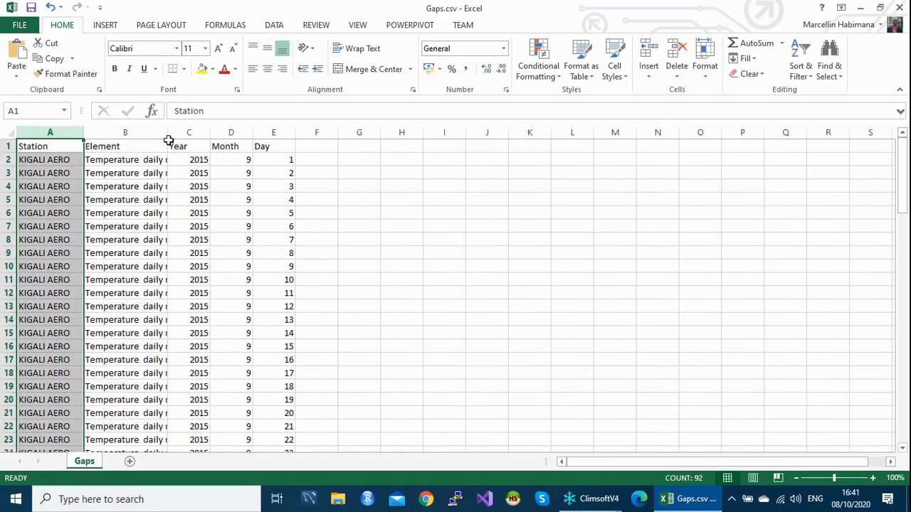
- Examine the year, month and day of the missing temperature records from September 2015 onward, widening the Element column further to read it
{"action": "left_click", "coordinate": [203, 161]}
{"action": "left_click", "coordinate": [235, 161]}
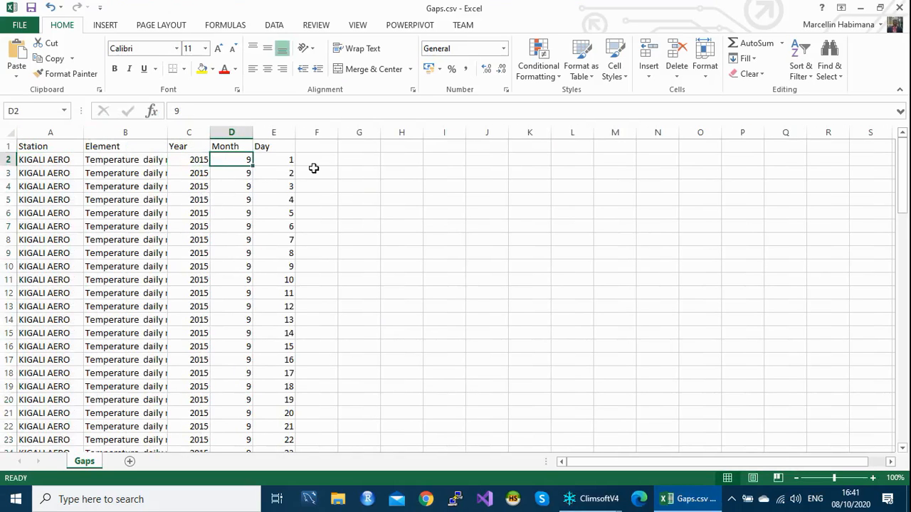
{"action": "left_click", "coordinate": [273, 159]}
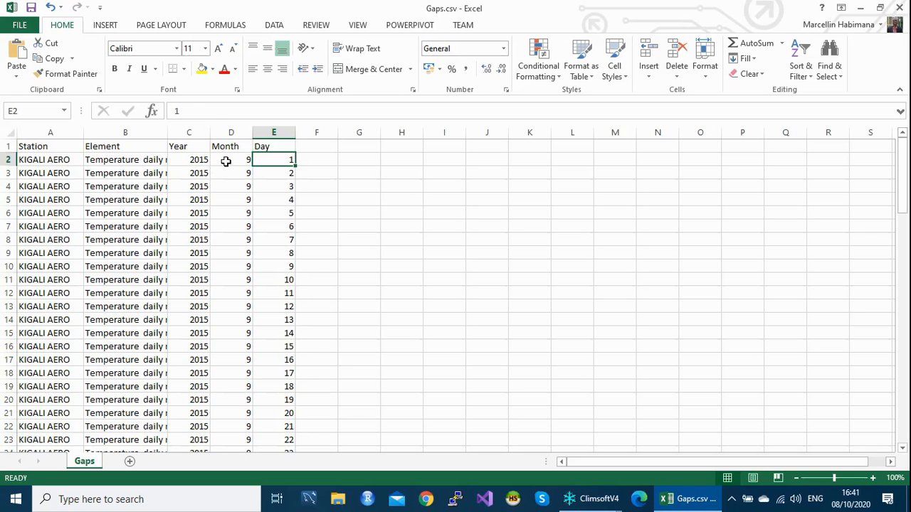
{"action": "left_click", "coordinate": [200, 160]}
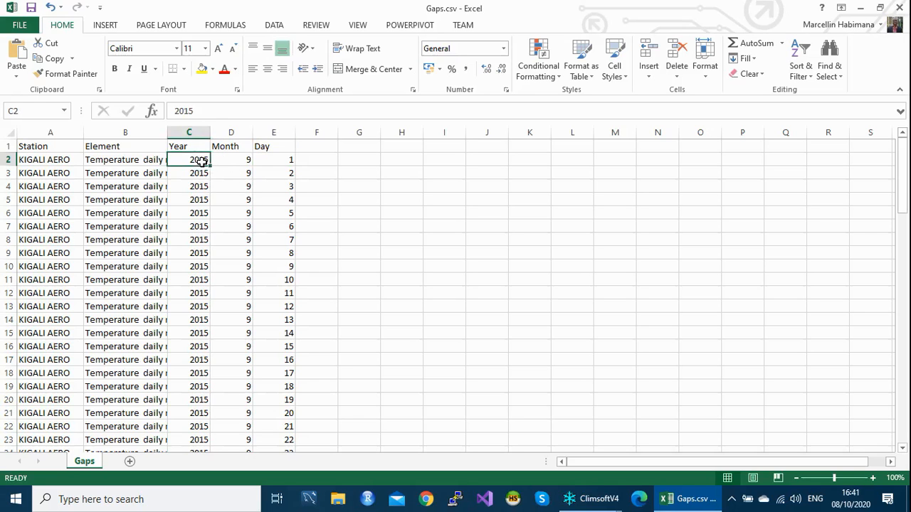
{"action": "left_click", "coordinate": [241, 161]}
{"action": "left_click", "coordinate": [285, 160]}
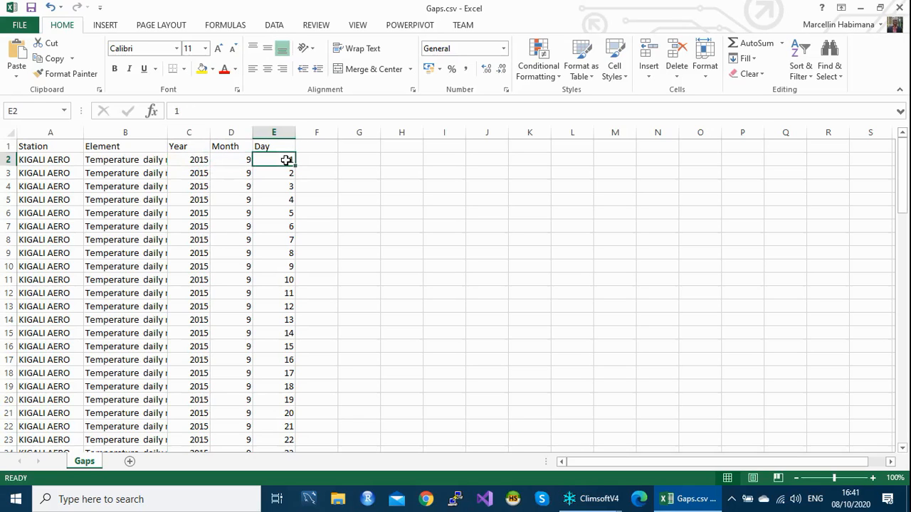
{"action": "left_click_drag", "start_coordinate": [284, 161], "coordinate": [334, 223]}
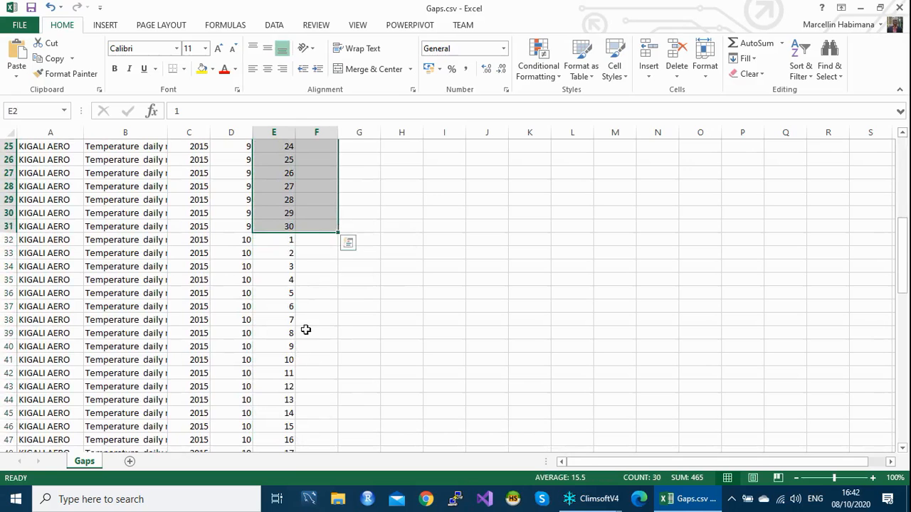
{"action": "left_click_drag", "start_coordinate": [905, 253], "coordinate": [904, 155]}
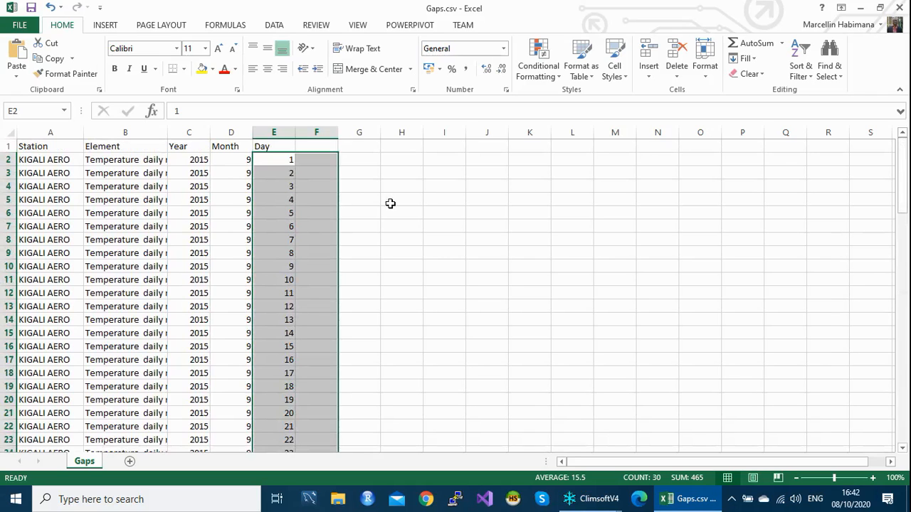
{"action": "left_click", "coordinate": [309, 163]}
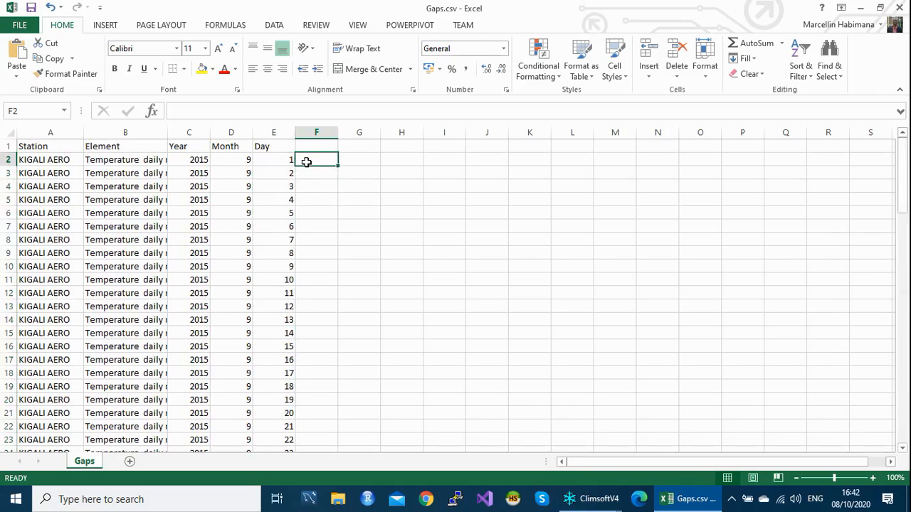
{"action": "left_click_drag", "start_coordinate": [193, 165], "coordinate": [292, 330]}
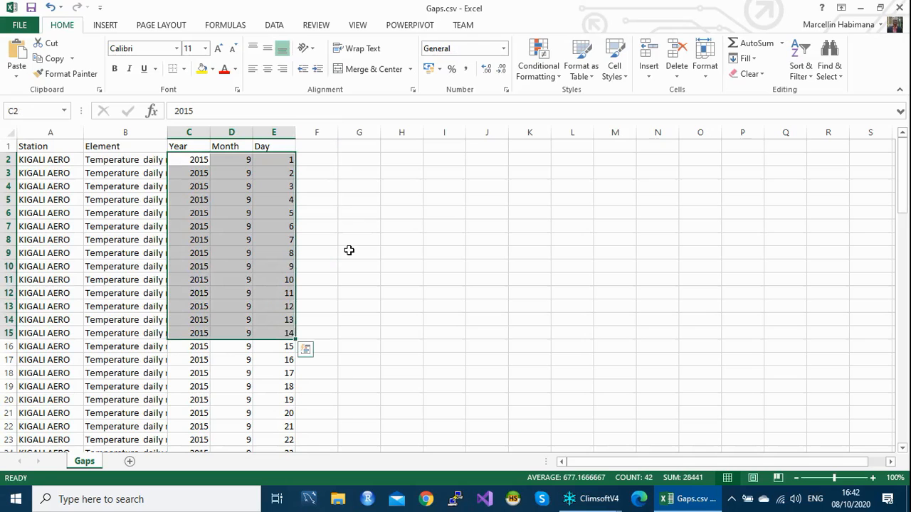
{"action": "left_click_drag", "start_coordinate": [167, 136], "coordinate": [185, 136]}
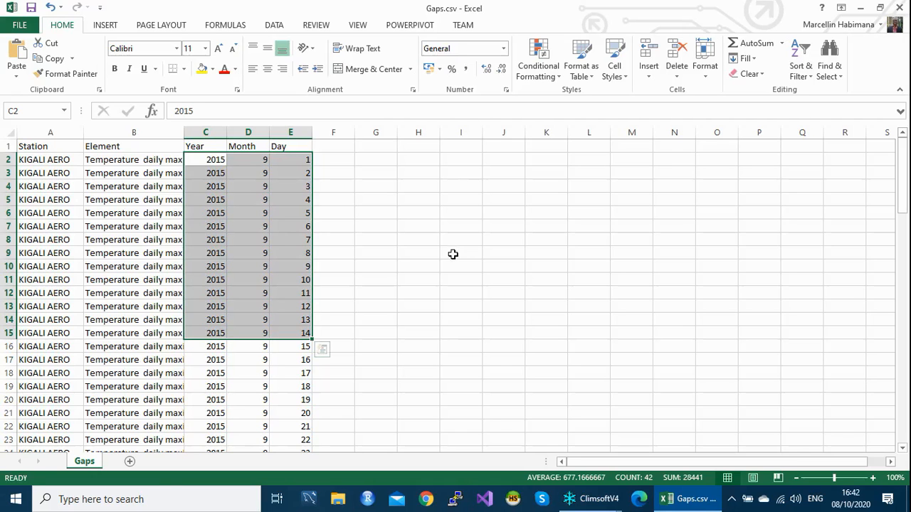
- Close Gaps.csv without saving and close the missing records chart in Climsoft
{"action": "left_click", "coordinate": [898, 10]}
{"action": "left_click", "coordinate": [447, 264]}
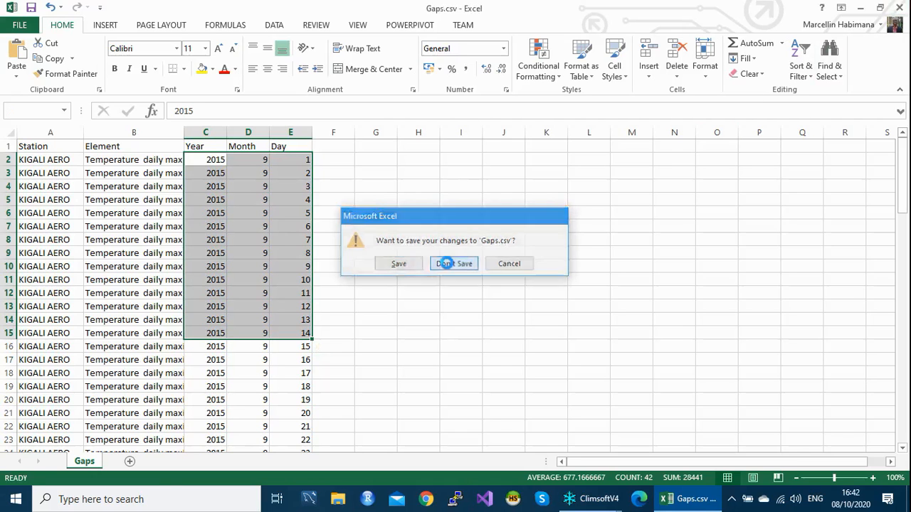
{"action": "left_click", "coordinate": [587, 48]}
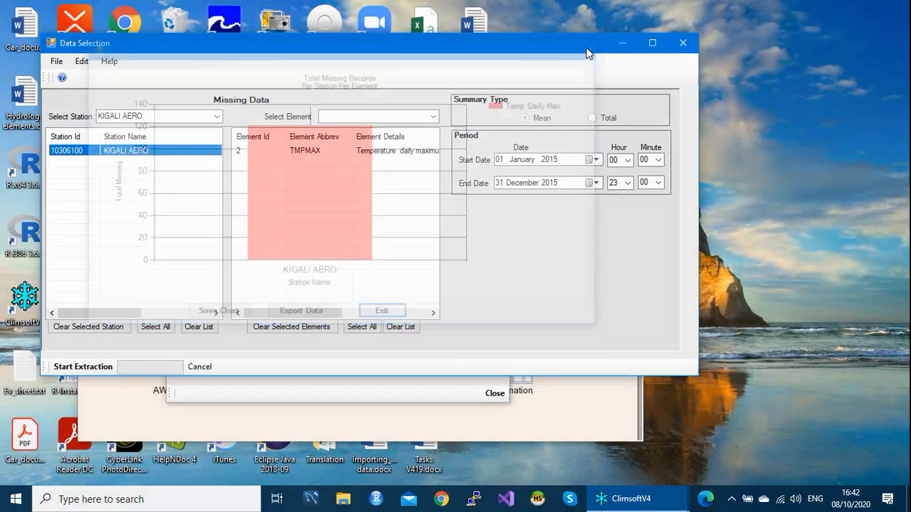